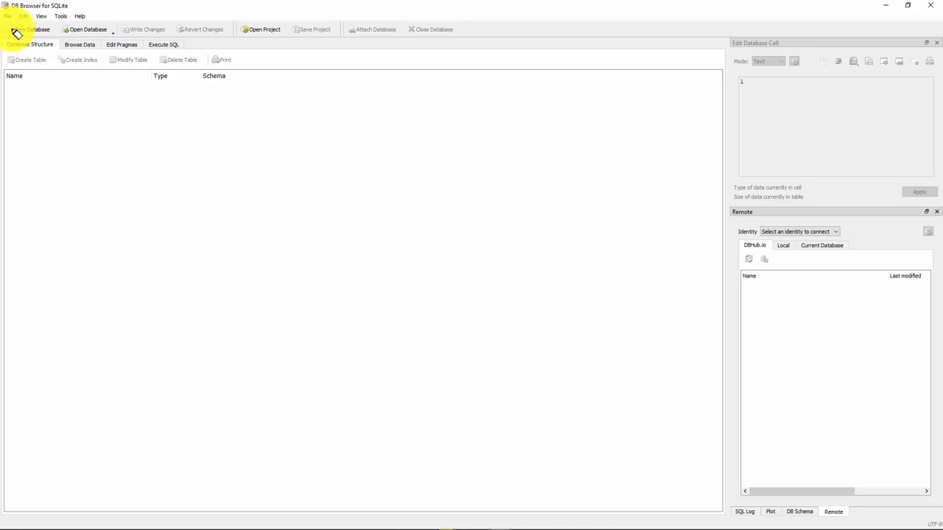
Start a new database, then switch to VS Code and copy the path of the inventario folder inside parte20_inventario_flet.
{"action": "left_click", "coordinate": [16, 30]}
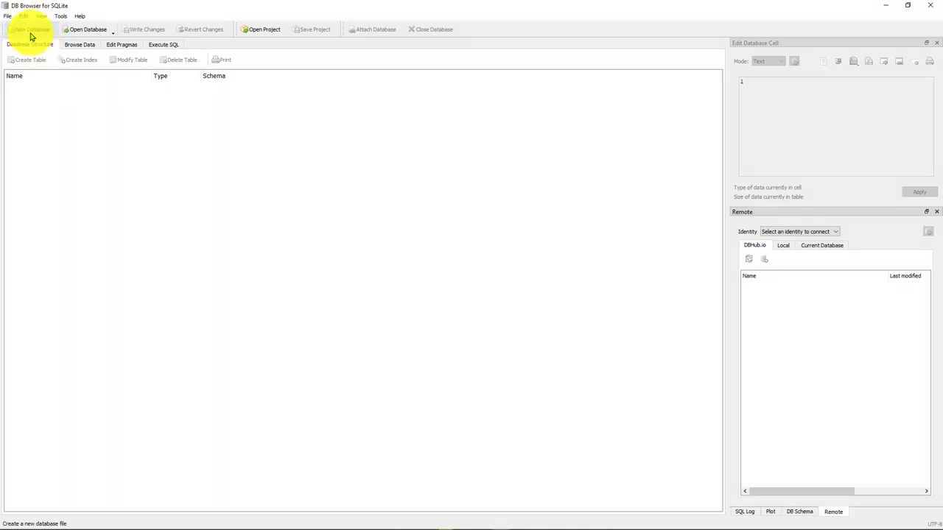
{"action": "left_click", "coordinate": [31, 37]}
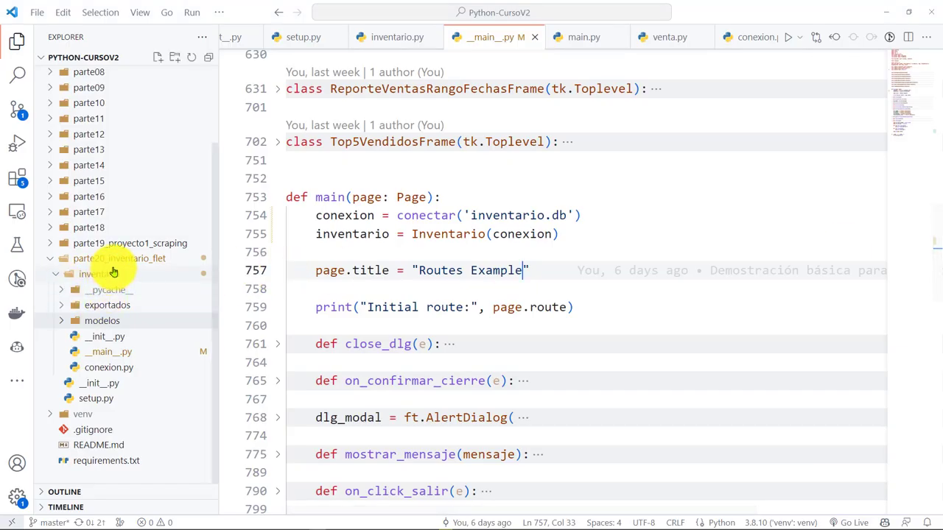
{"action": "right_click", "coordinate": [90, 274]}
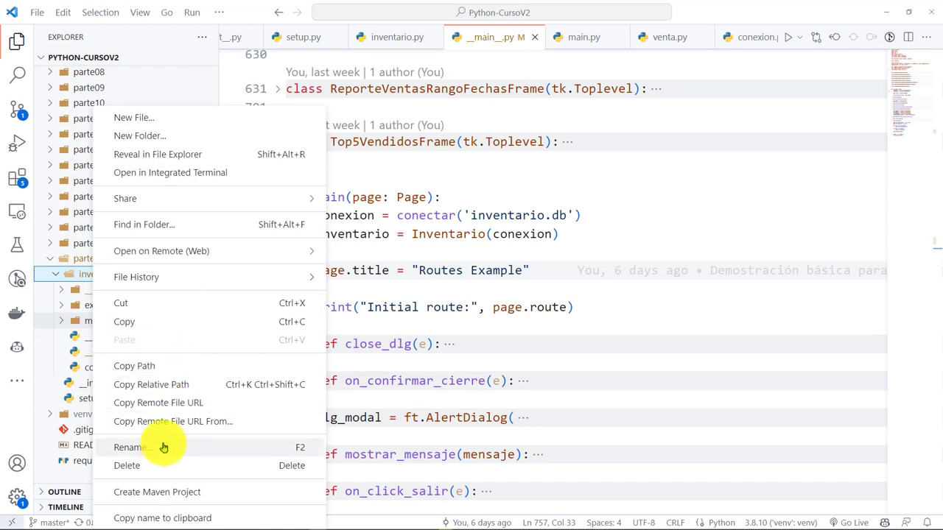
{"action": "left_click", "coordinate": [199, 372]}
Stage the changed __main__.py and commit it with the message "Referencia a la base de datos".
{"action": "left_click", "coordinate": [18, 111]}
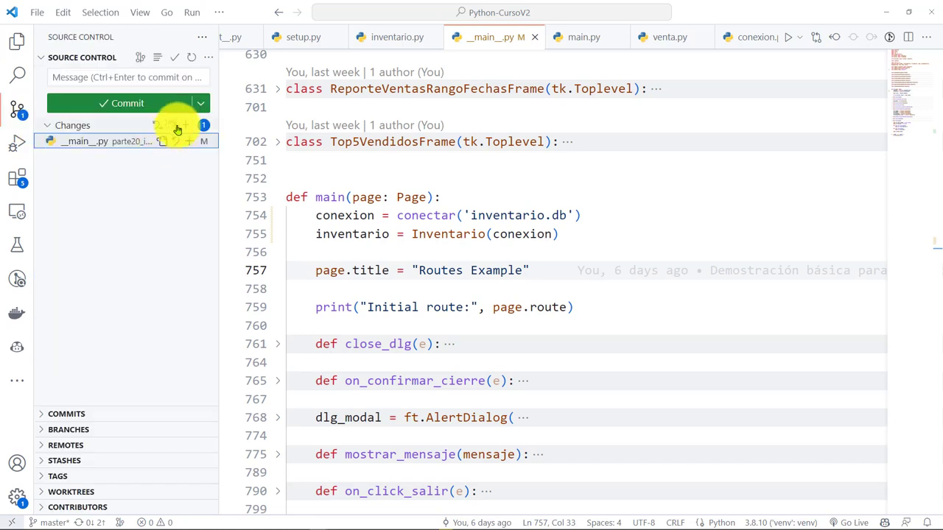
{"action": "left_click", "coordinate": [176, 129]}
{"action": "left_click", "coordinate": [137, 77]}
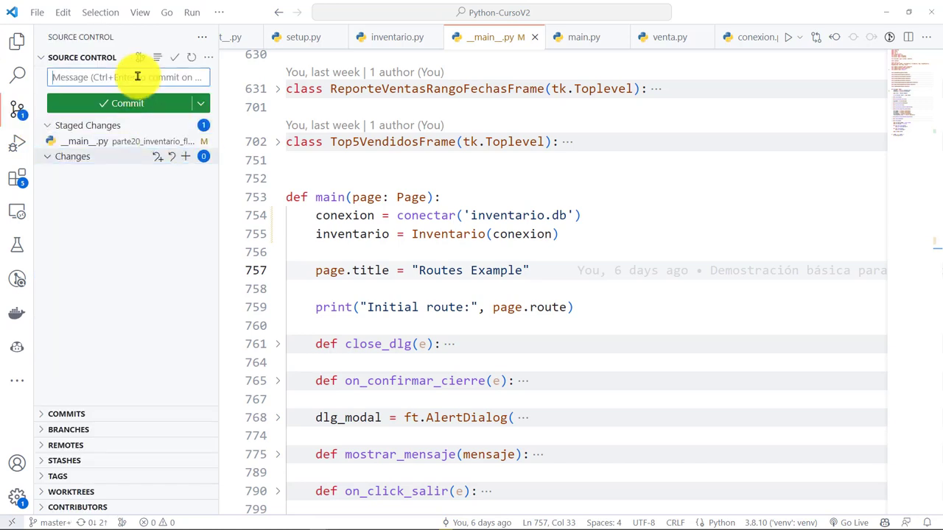
{"action": "type", "text": "Creación de la base de datos"}
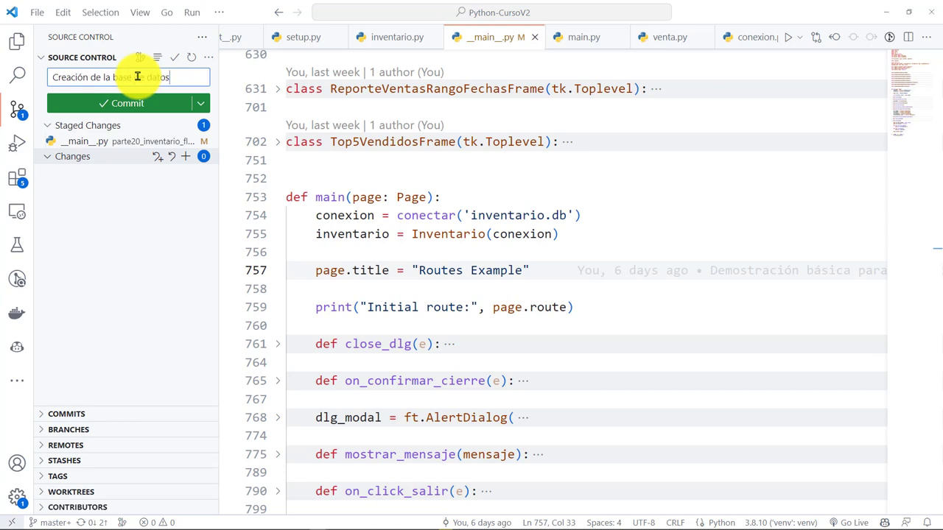
{"action": "key", "text": "ctrl+a"}
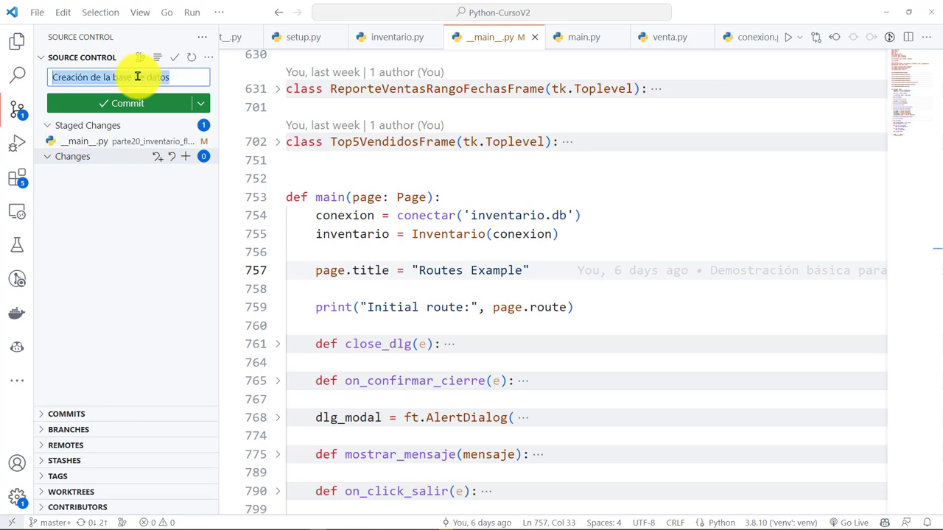
{"action": "type", "text": "Referencia a la bas"}
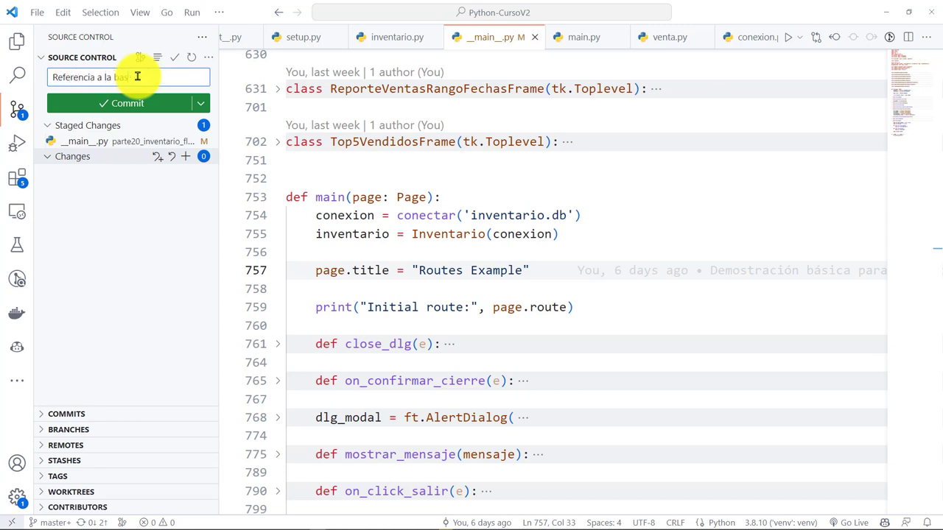
{"action": "type", "text": "e de datos"}
{"action": "key", "text": "ctrl+Return"}
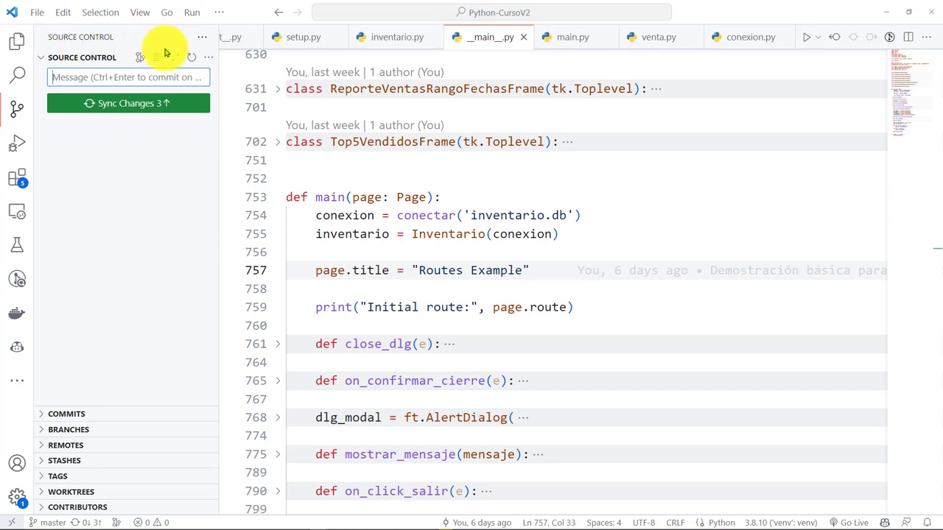
Check the database name in __main__.py, then switch to DB Browser and save the new database as inventario.db in parte20_inventario_flet\inventario.
{"action": "left_click_drag", "start_coordinate": [472, 215], "coordinate": [568, 211]}
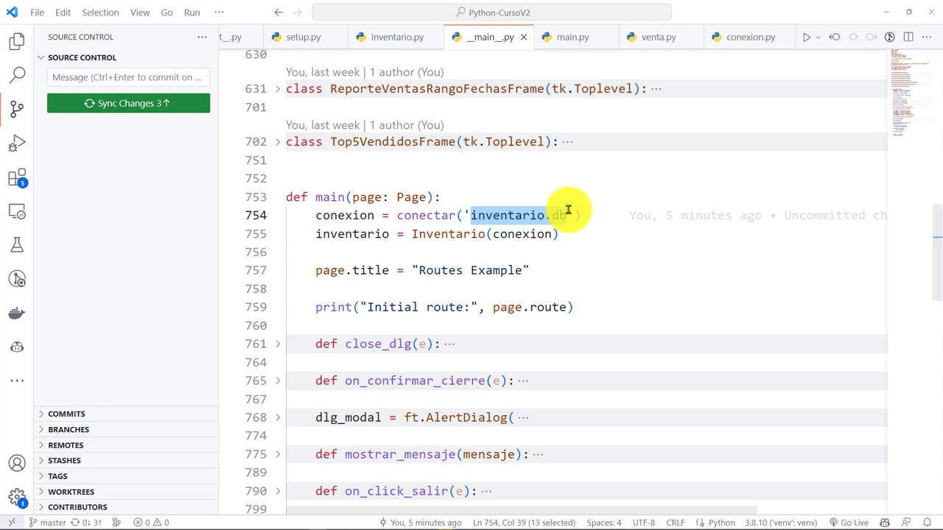
{"action": "left_click", "coordinate": [549, 252]}
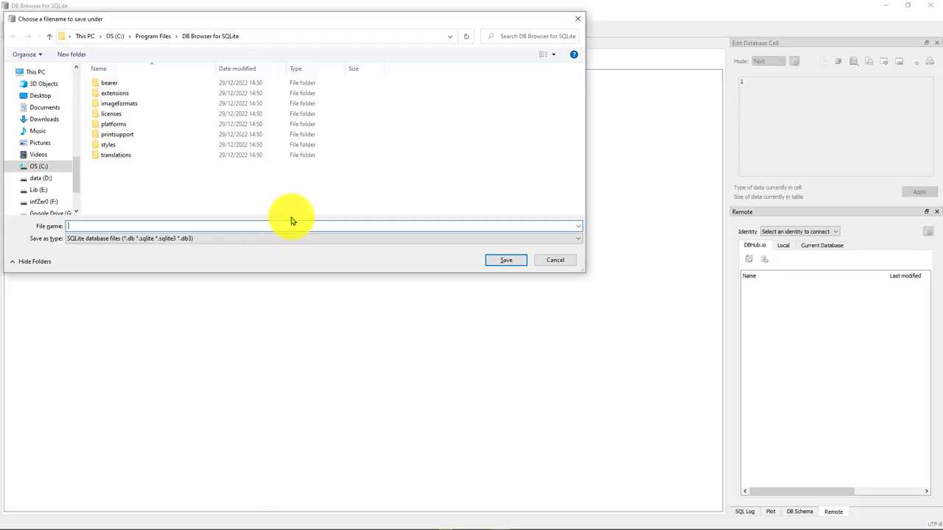
{"action": "left_click", "coordinate": [503, 261]}
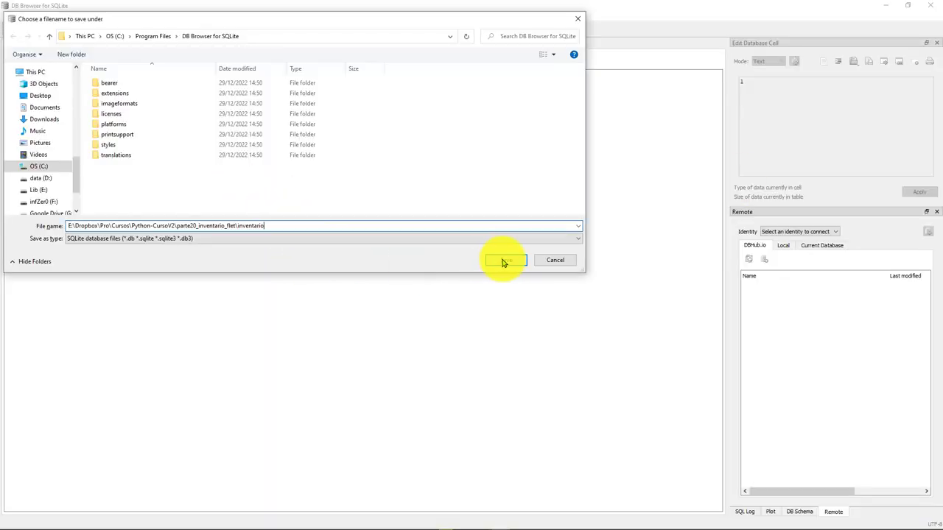
{"action": "left_click", "coordinate": [491, 262]}
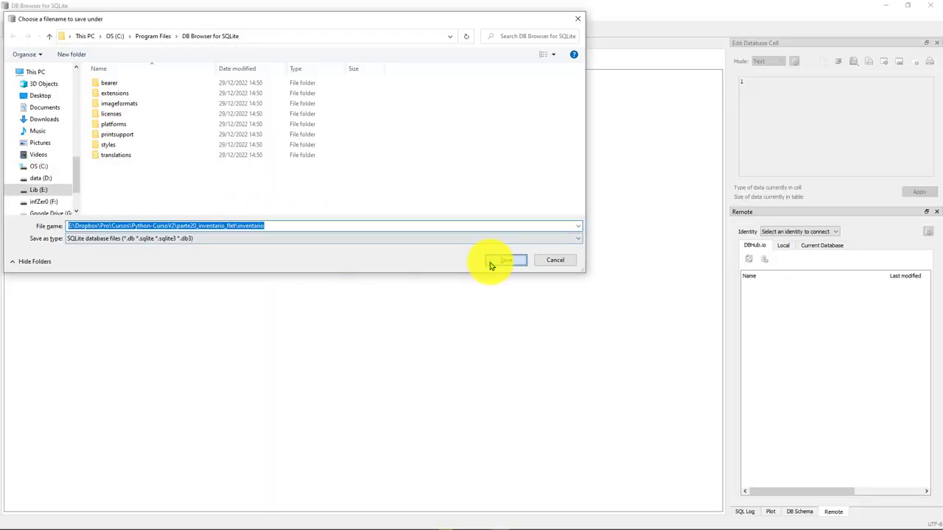
{"action": "left_click", "coordinate": [272, 224]}
{"action": "left_click", "coordinate": [271, 226]}
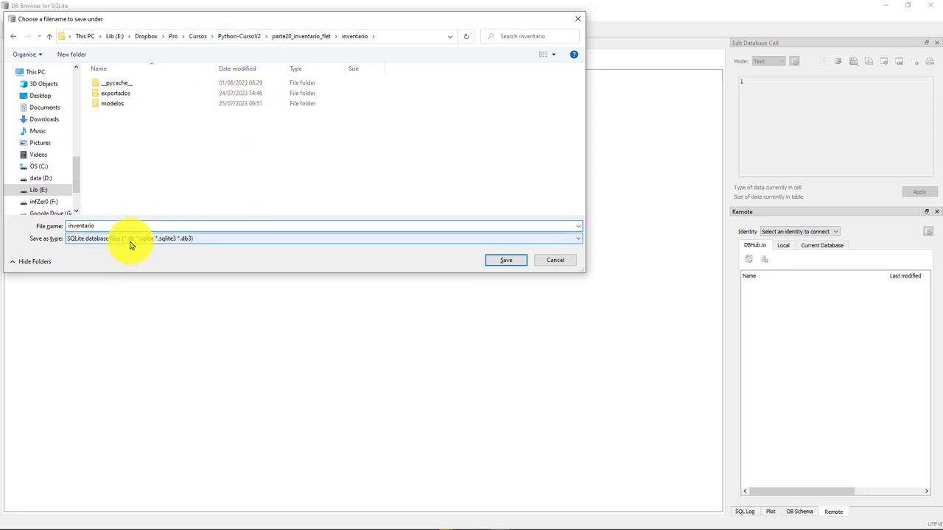
{"action": "key", "text": "Return"}
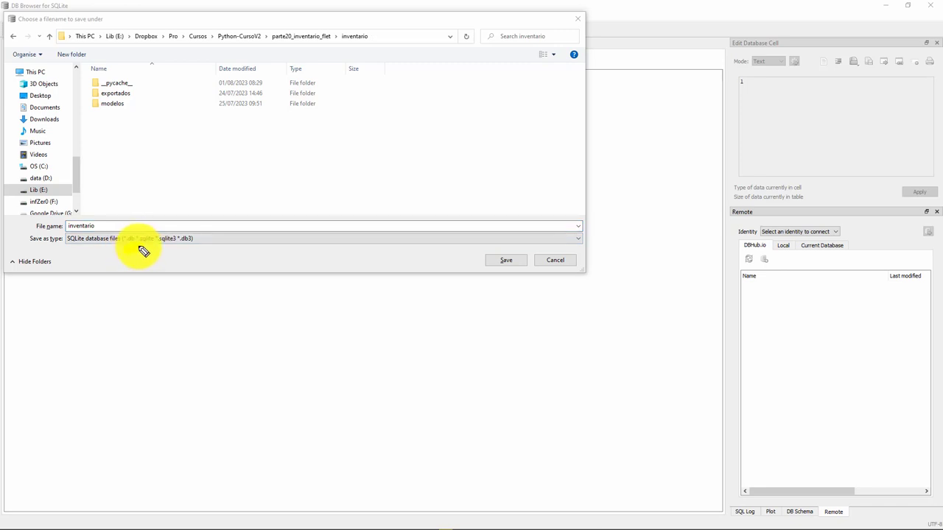
{"action": "left_click", "coordinate": [169, 223]}
{"action": "left_click", "coordinate": [172, 226]}
{"action": "type", "text": ".db"}
{"action": "key", "text": "Return"}
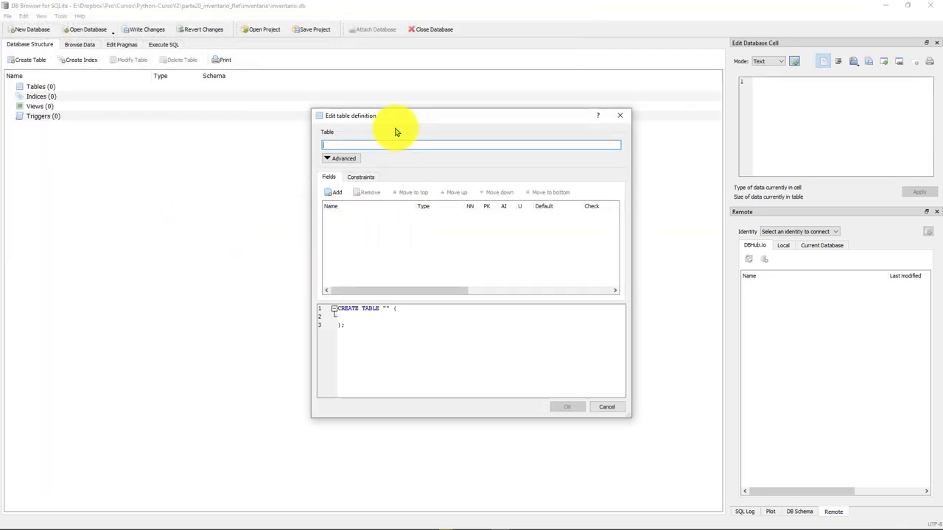
{"action": "type", "text": "a"}
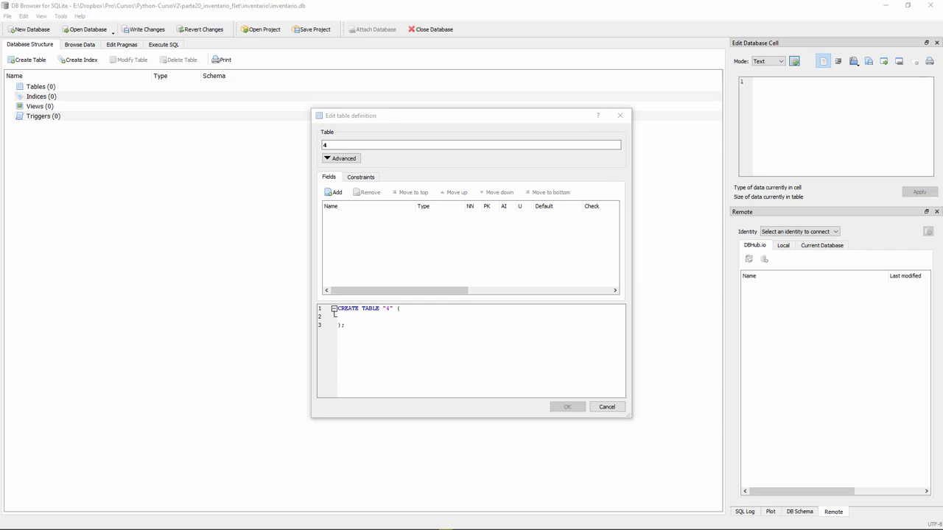
{"action": "left_click_drag", "start_coordinate": [310, 114], "coordinate": [447, 261]}
{"action": "left_click_drag", "start_coordinate": [625, 385], "coordinate": [638, 427]}
{"action": "key", "text": "Escape"}
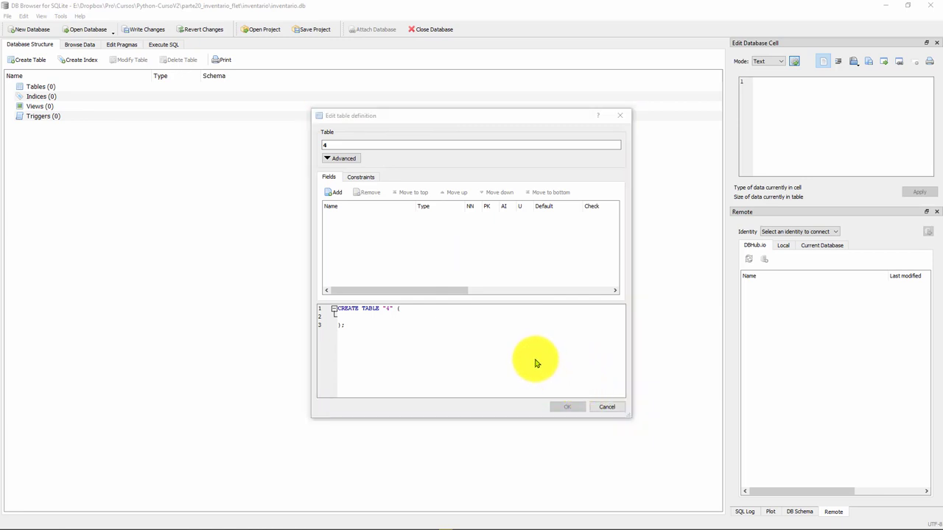
{"action": "left_click", "coordinate": [560, 174]}
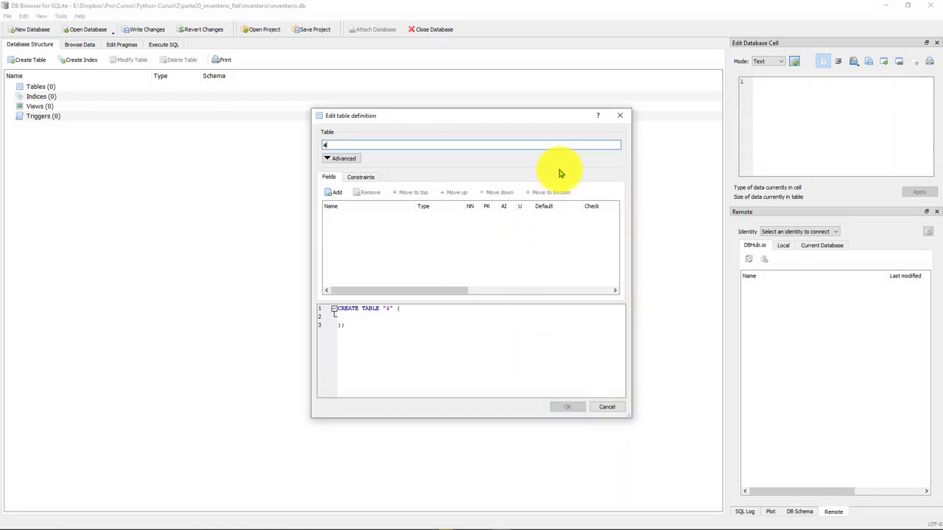
{"action": "left_click", "coordinate": [584, 142]}
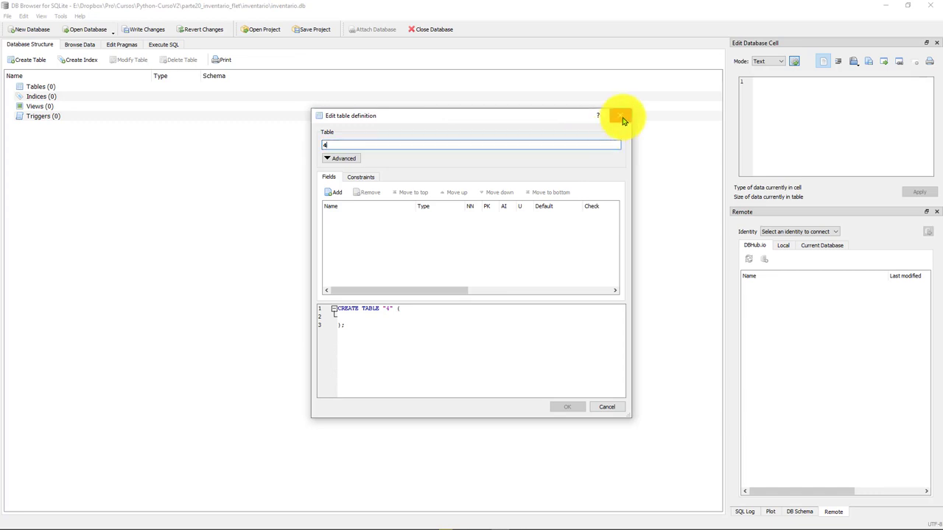
{"action": "left_click", "coordinate": [622, 120]}
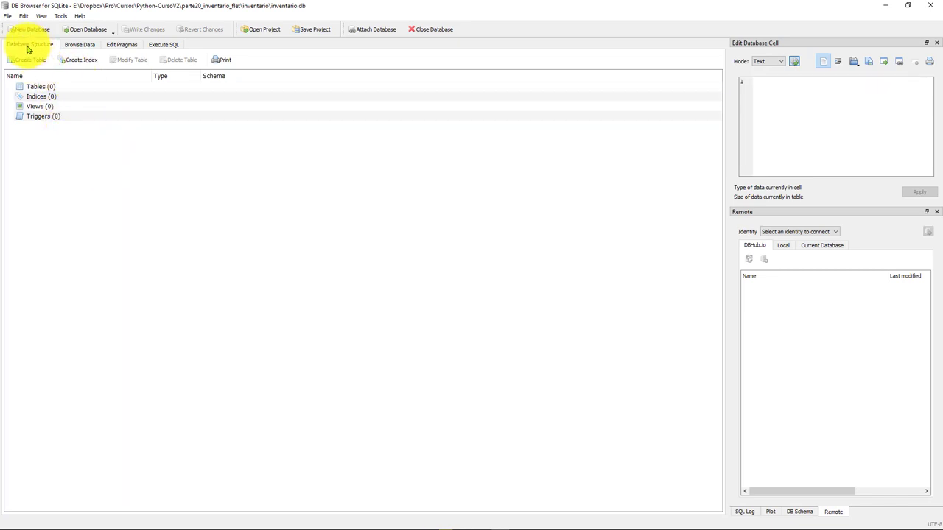
Examine the new database's structure, data browsing, pragma and SQL execution views, ending on the database structure.
{"action": "left_click", "coordinate": [68, 45]}
{"action": "left_click", "coordinate": [45, 45]}
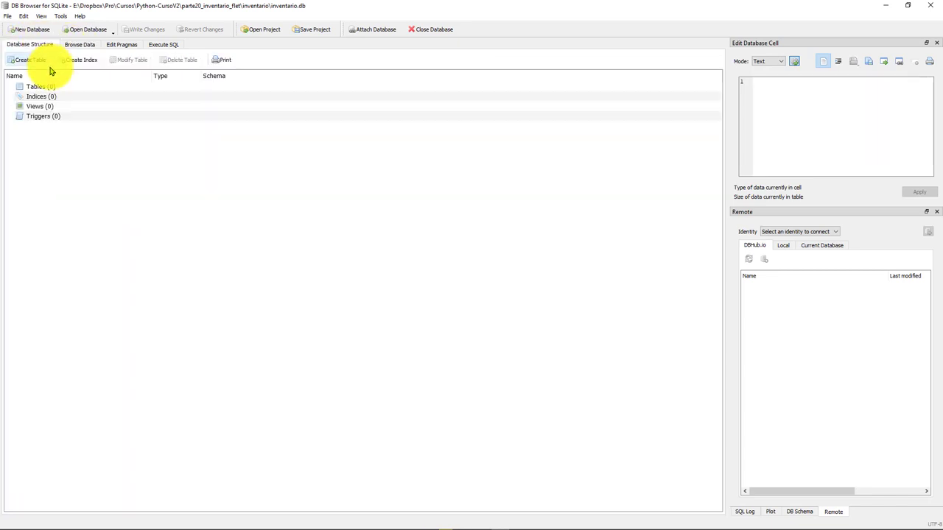
{"action": "left_click", "coordinate": [27, 60]}
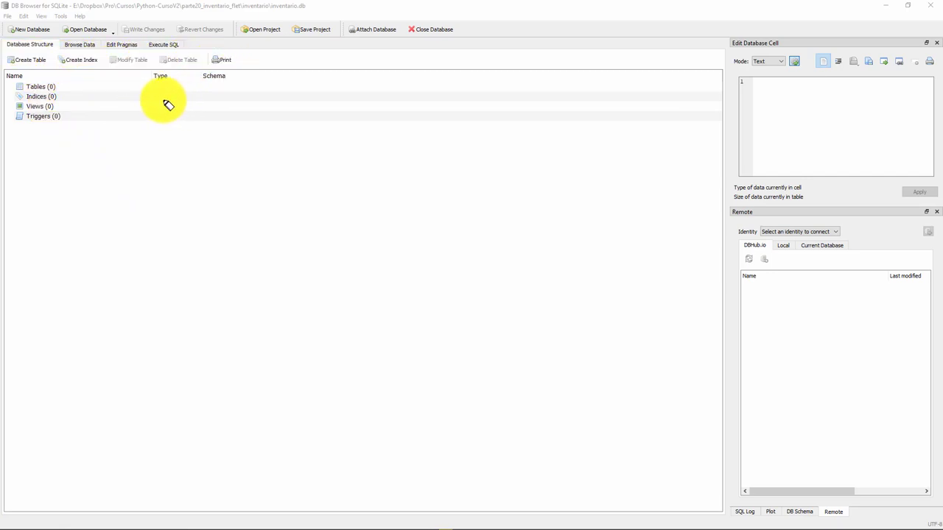
{"action": "left_click", "coordinate": [84, 46]}
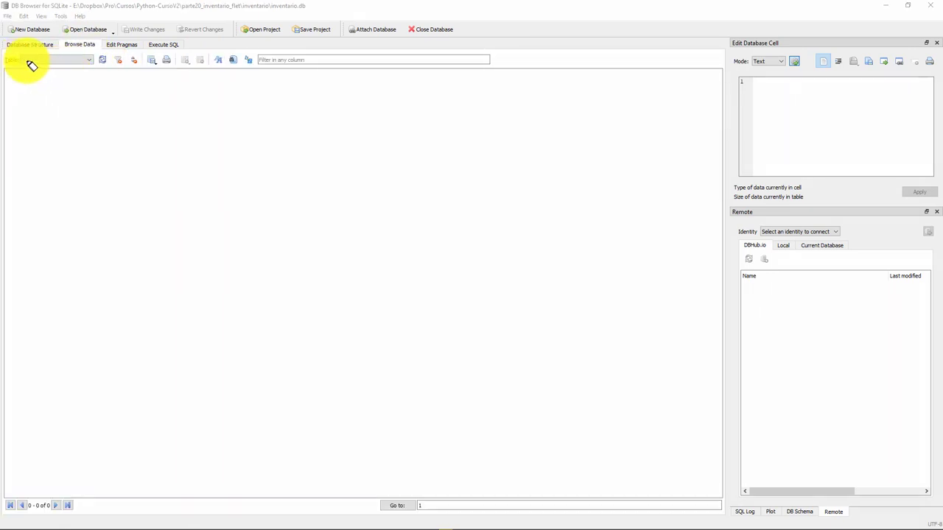
{"action": "left_click_drag", "start_coordinate": [29, 63], "coordinate": [101, 65]}
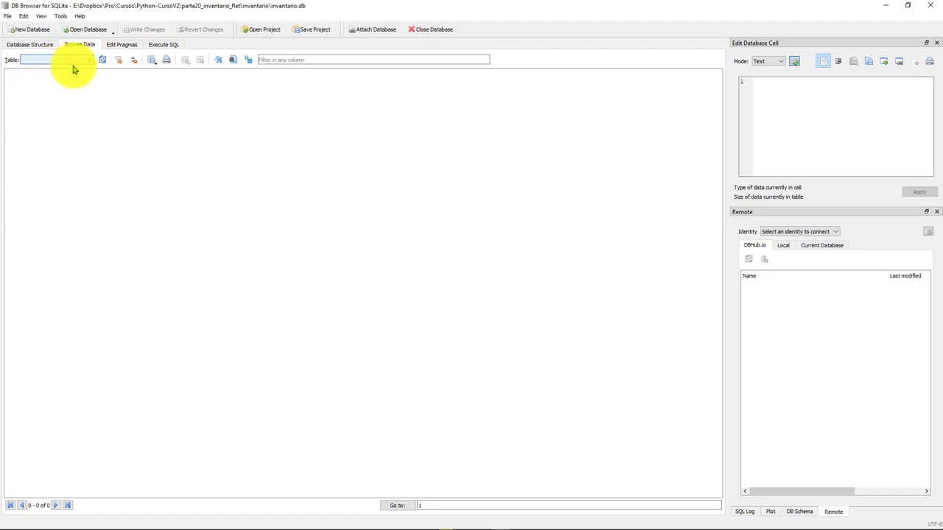
{"action": "left_click", "coordinate": [121, 45]}
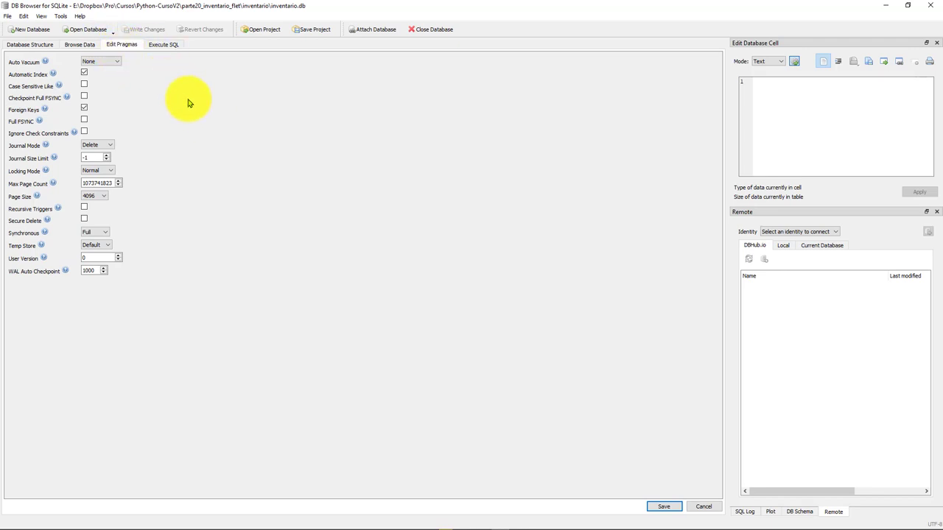
{"action": "left_click", "coordinate": [168, 46]}
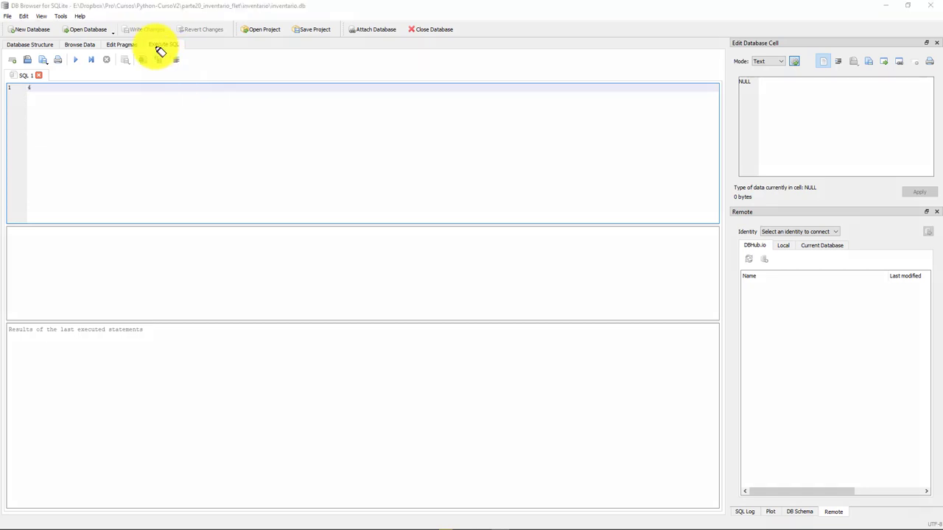
{"action": "left_click_drag", "start_coordinate": [144, 98], "coordinate": [204, 98]}
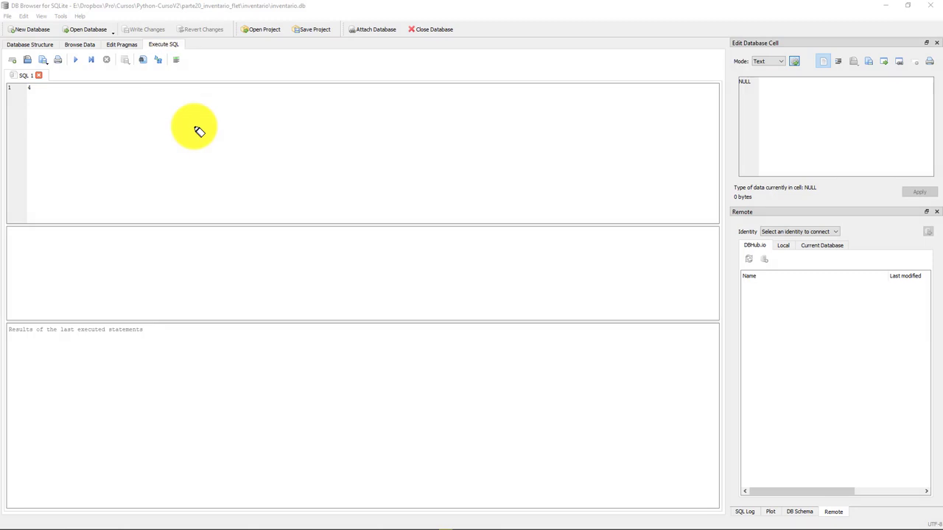
{"action": "left_click", "coordinate": [28, 46]}
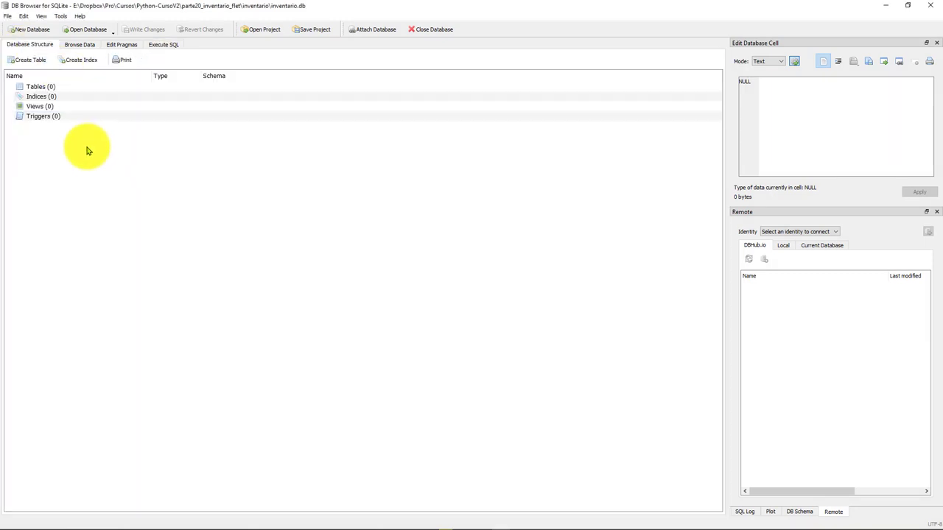
Start a new table in the inventario database and name it producto.
{"action": "left_click", "coordinate": [22, 62]}
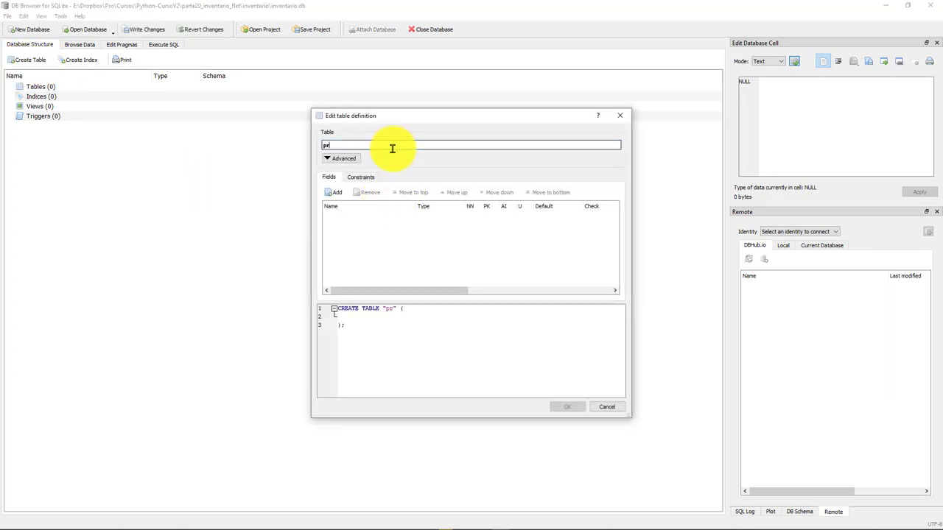
{"action": "type", "text": "producto"}
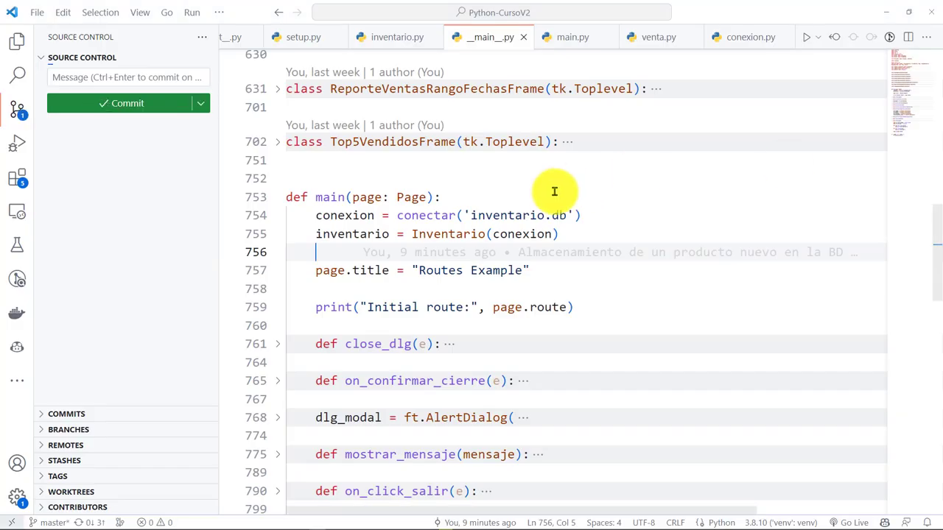
Switch to VS Code, look through inventario.py and conexion.py, and open producto.py to review the Producto class's attributes.
{"action": "left_click", "coordinate": [535, 162]}
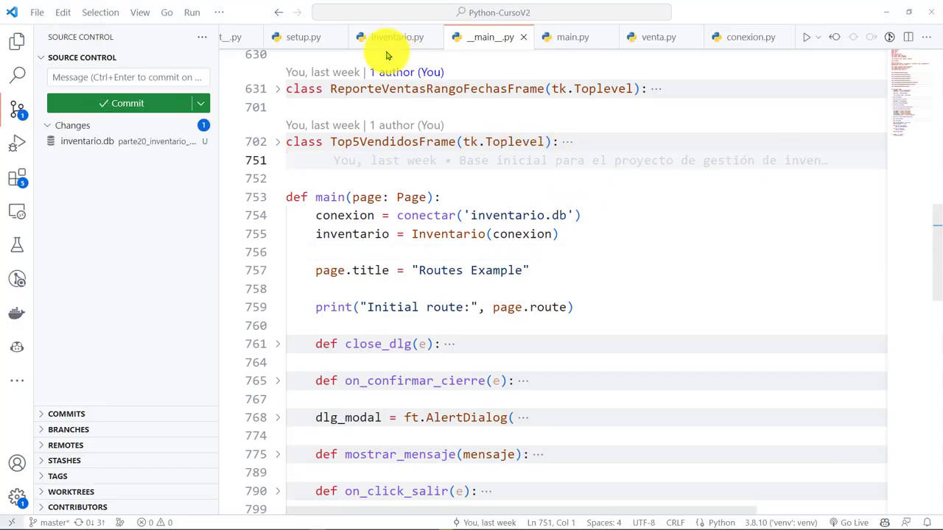
{"action": "left_click", "coordinate": [376, 38]}
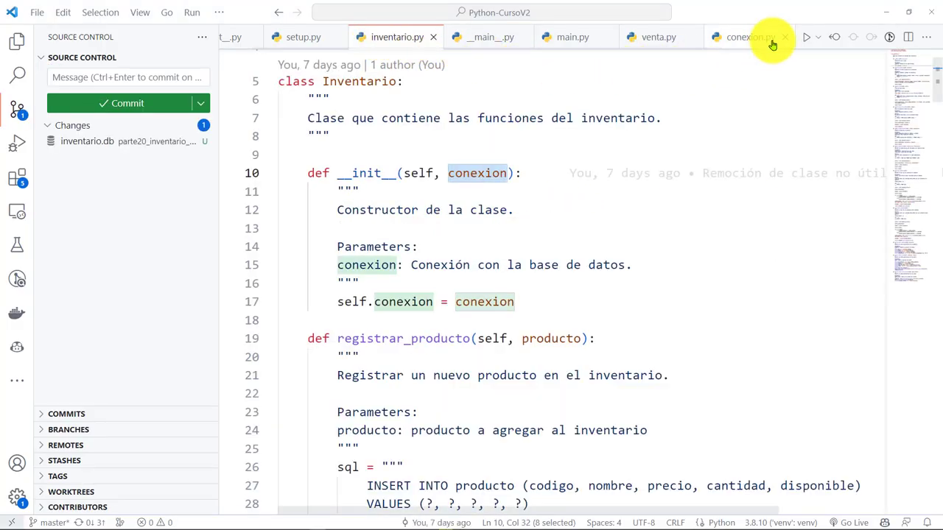
{"action": "left_click", "coordinate": [757, 43]}
{"action": "key", "text": "ctrl+Tab"}
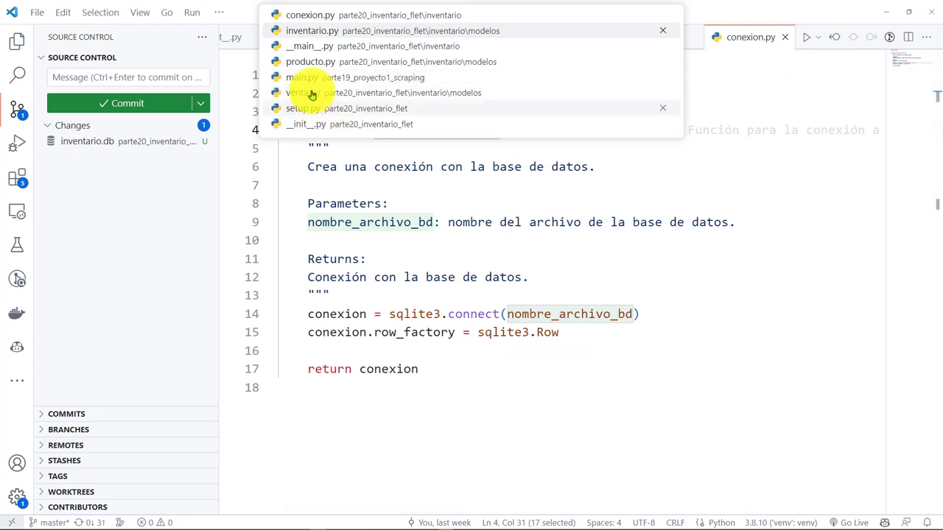
{"action": "left_click", "coordinate": [317, 66]}
{"action": "left_click", "coordinate": [433, 168]}
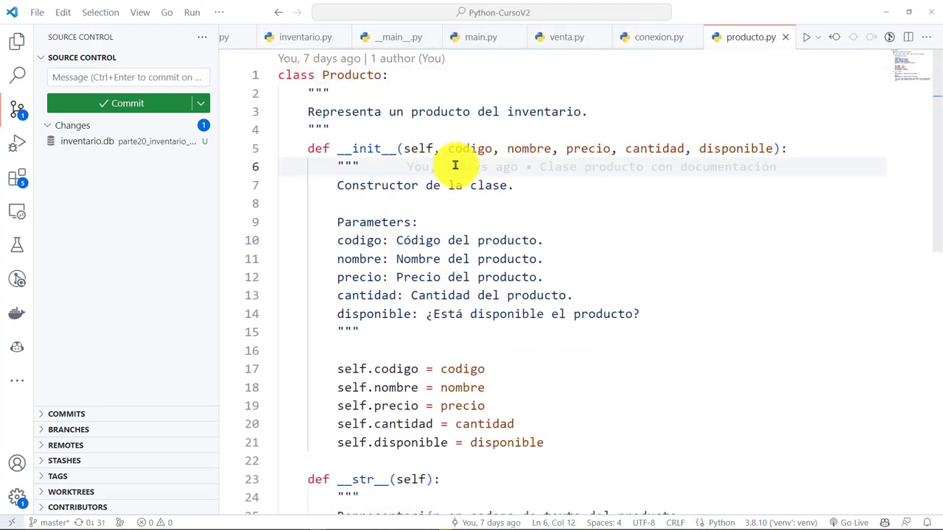
Review the Producto constructor's parameters from codigo to disponible, then return to the producto table definition in DB Browser.
{"action": "left_click_drag", "start_coordinate": [449, 150], "coordinate": [773, 148]}
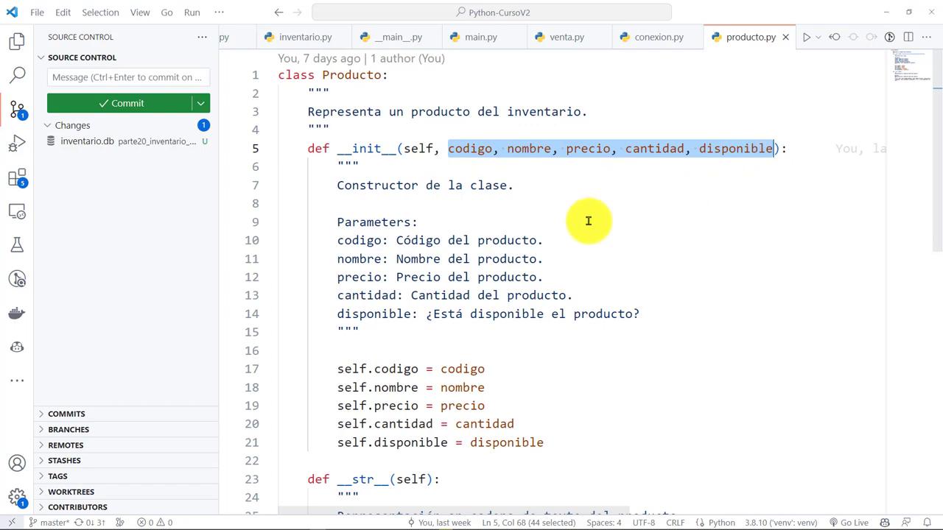
{"action": "left_click", "coordinate": [588, 221]}
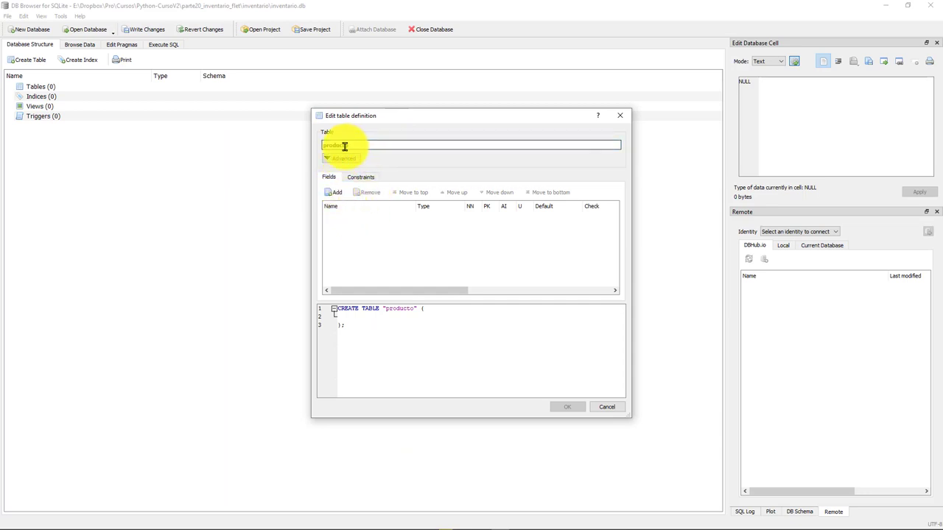
{"action": "left_click", "coordinate": [378, 226]}
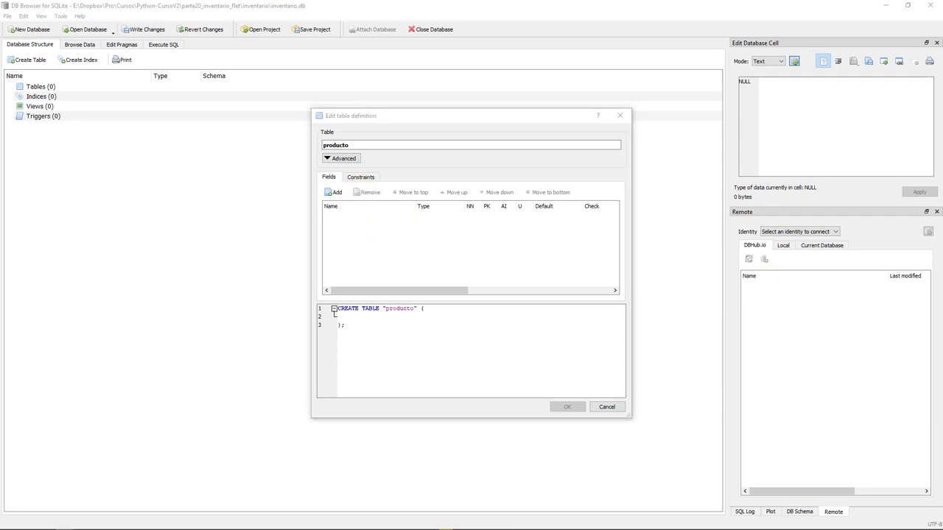
{"action": "left_click", "coordinate": [421, 150]}
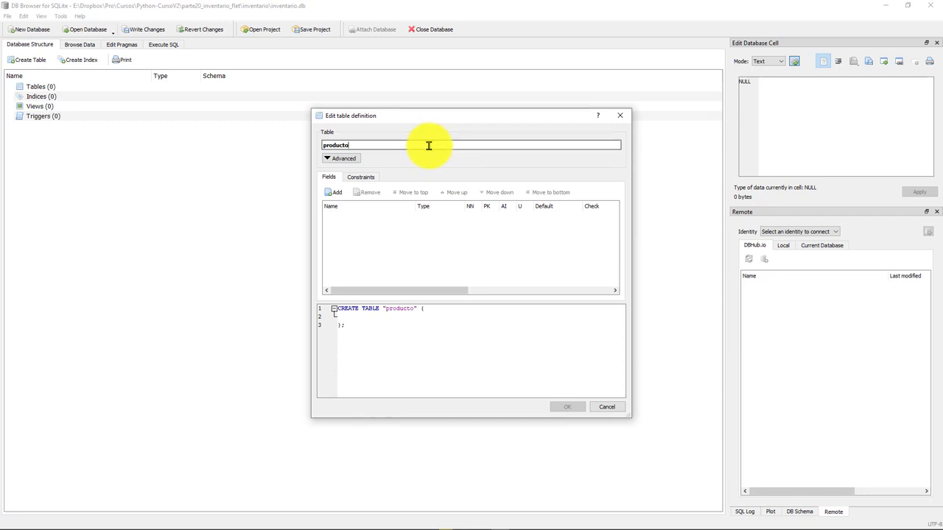
Add a codigo field of type INTEGER to the producto table and make it the primary key and not null.
{"action": "left_click", "coordinate": [337, 194]}
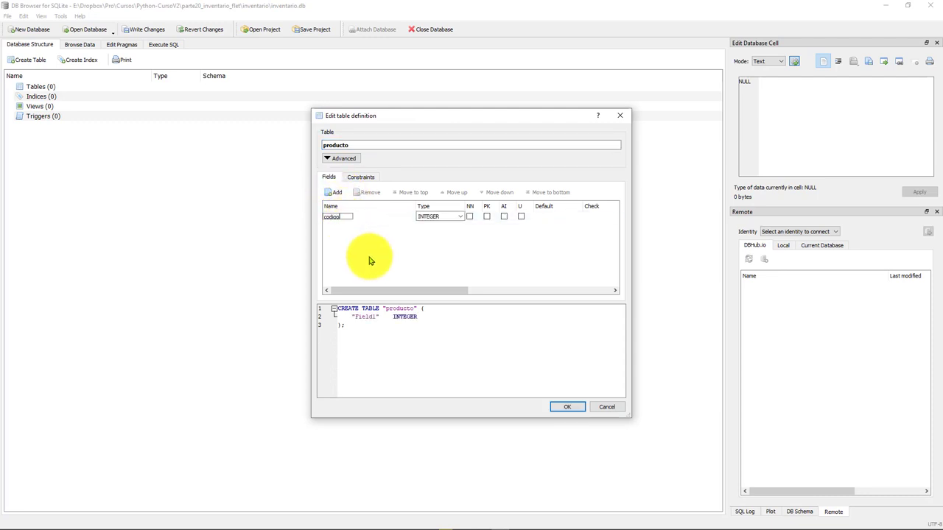
{"action": "left_click", "coordinate": [461, 218]}
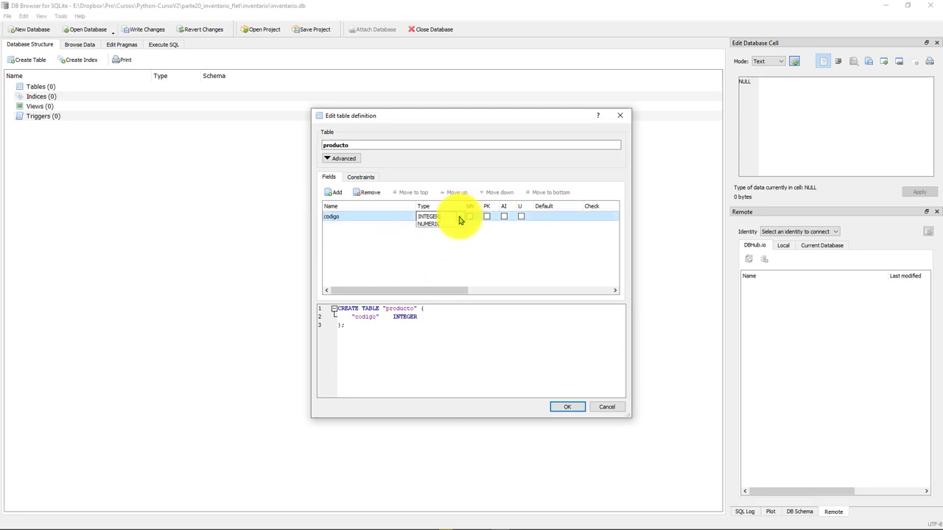
{"action": "left_click", "coordinate": [488, 218]}
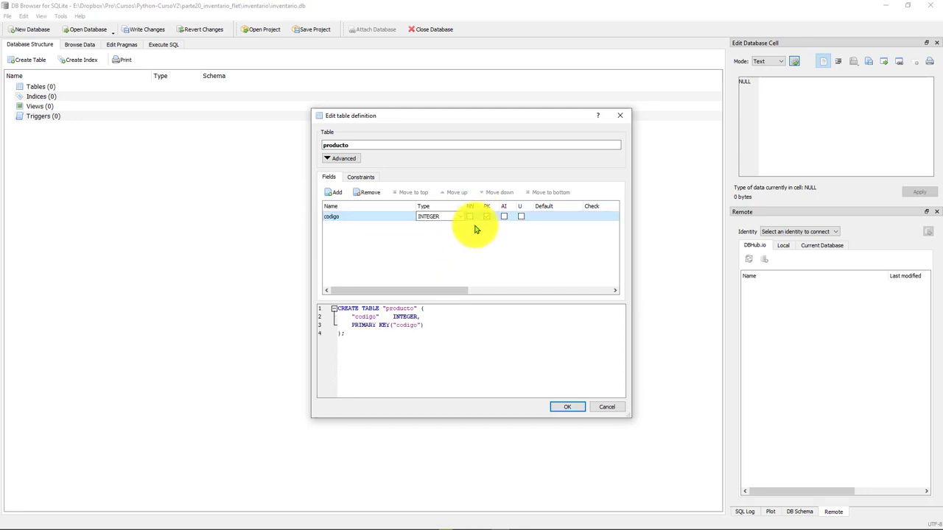
{"action": "left_click", "coordinate": [469, 217]}
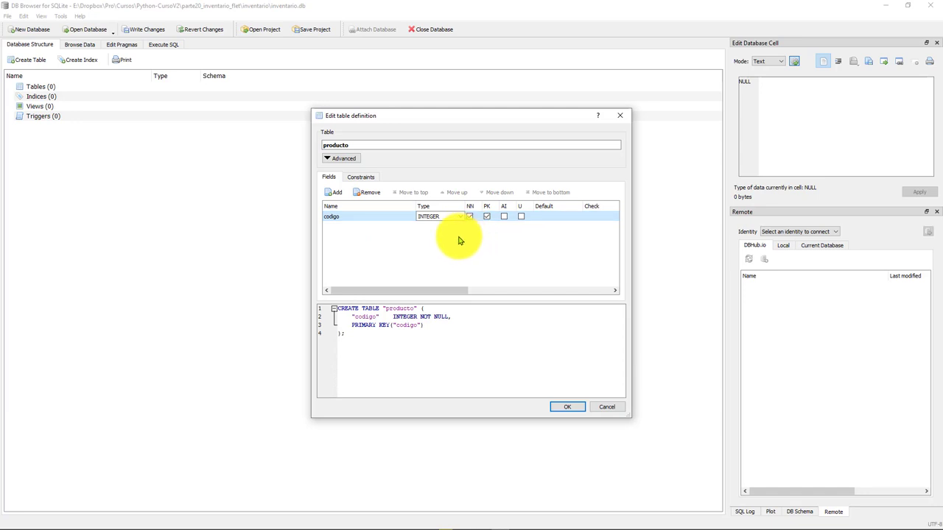
Add a second field named nombre with type TEXT and mark it not null.
{"action": "left_click", "coordinate": [331, 193]}
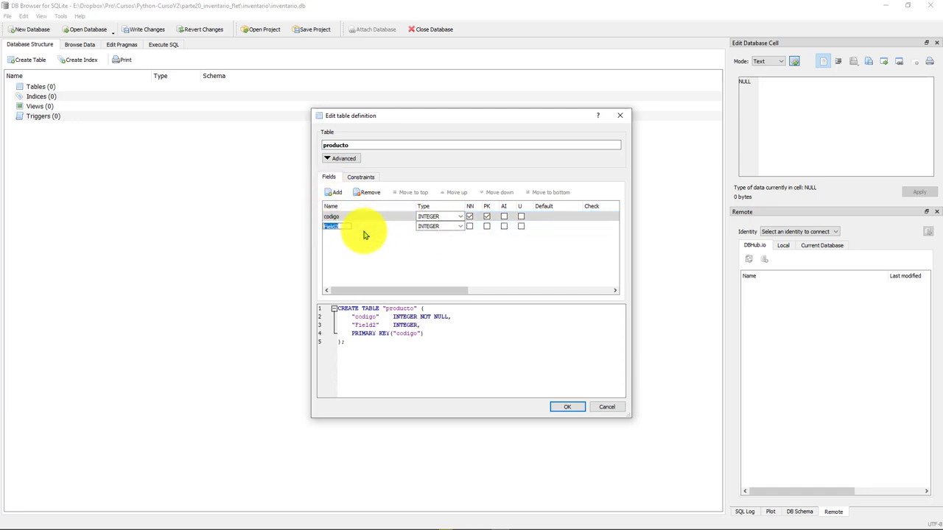
{"action": "type", "text": "nombre"}
{"action": "key", "text": "Return"}
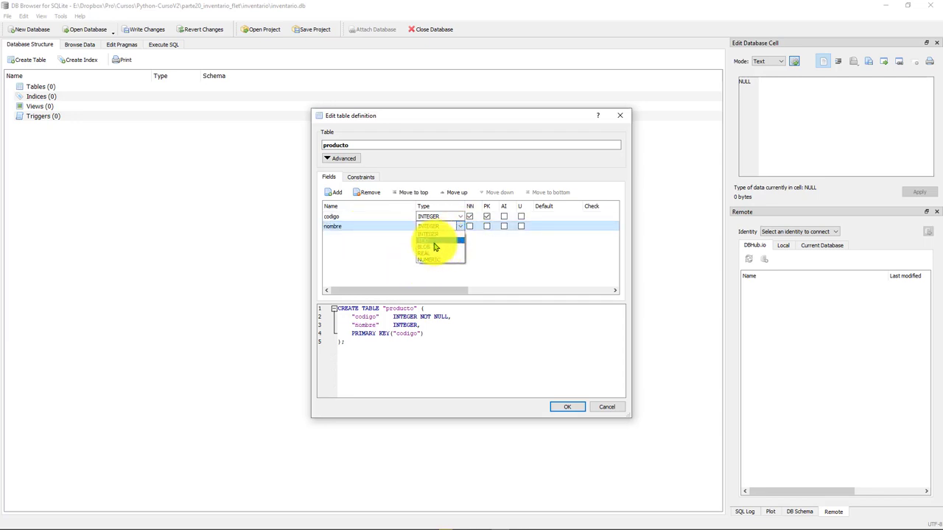
Add a third field named precio with type REAL and mark it not null.
{"action": "left_click", "coordinate": [334, 193]}
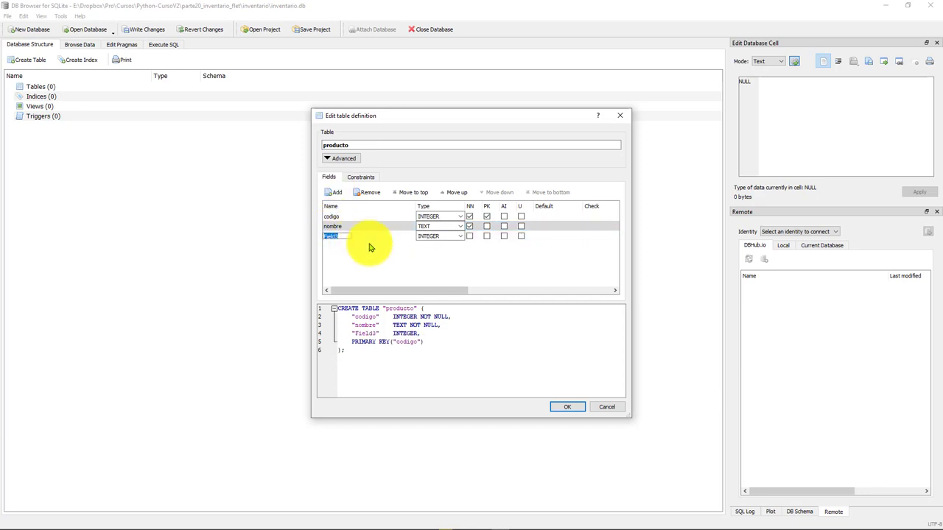
{"action": "type", "text": "precio"}
{"action": "key", "text": "Return"}
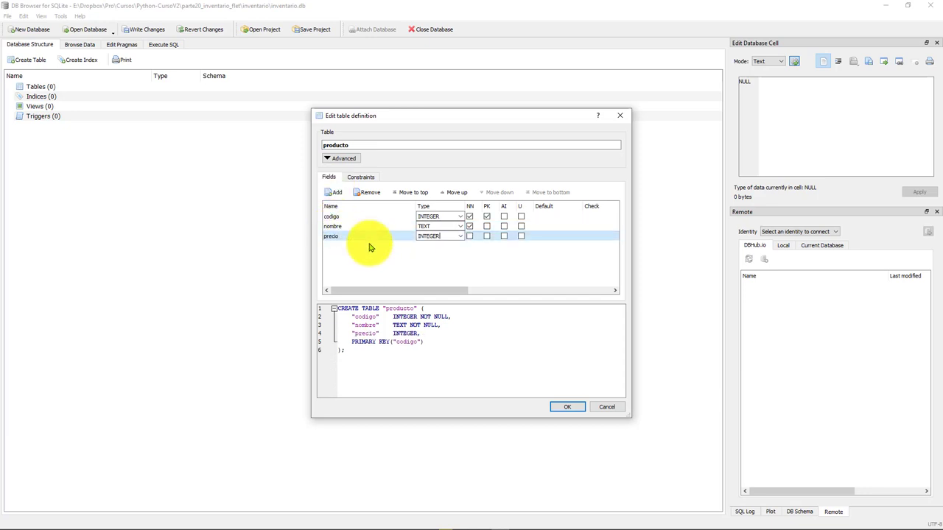
{"action": "left_click", "coordinate": [460, 237]}
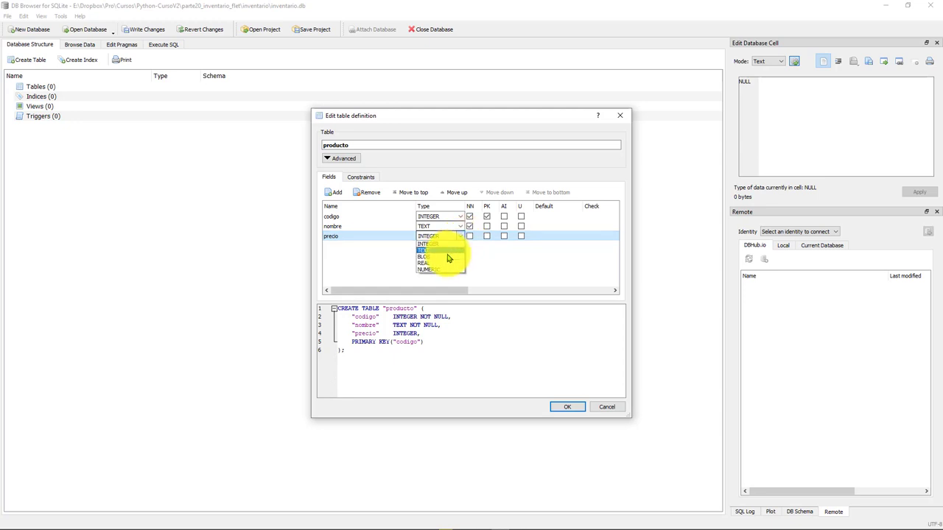
{"action": "left_click", "coordinate": [444, 264]}
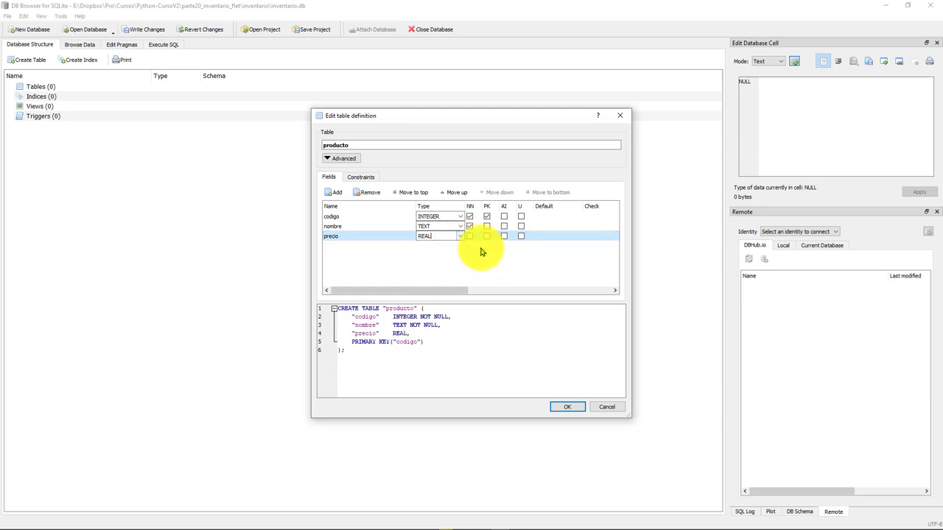
Add a fourth field named cantidad with type INTEGER and mark it not null.
{"action": "left_click", "coordinate": [335, 192]}
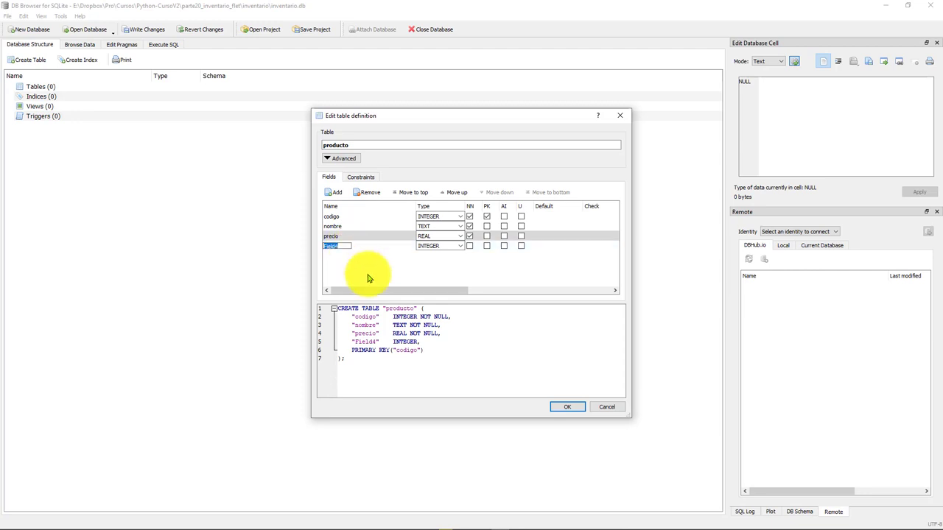
{"action": "type", "text": "cantidad"}
{"action": "key", "text": "Return"}
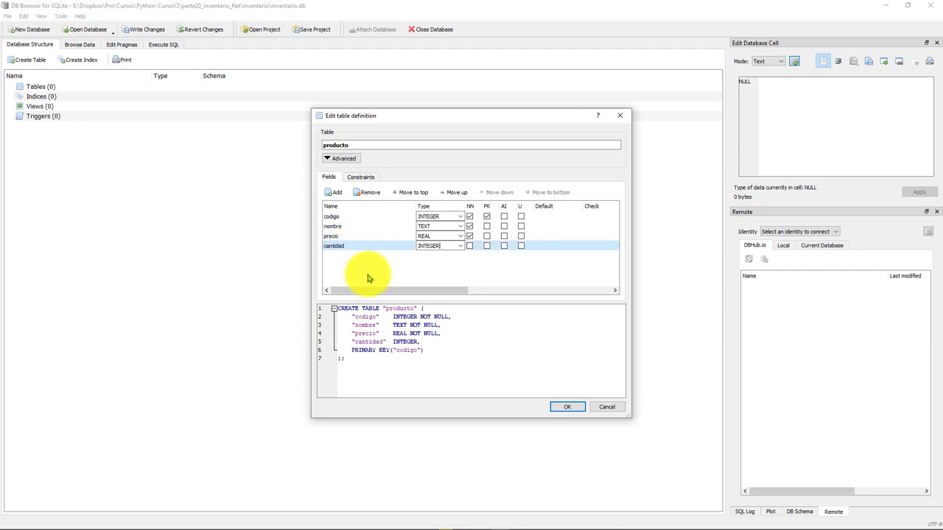
{"action": "left_click", "coordinate": [470, 246]}
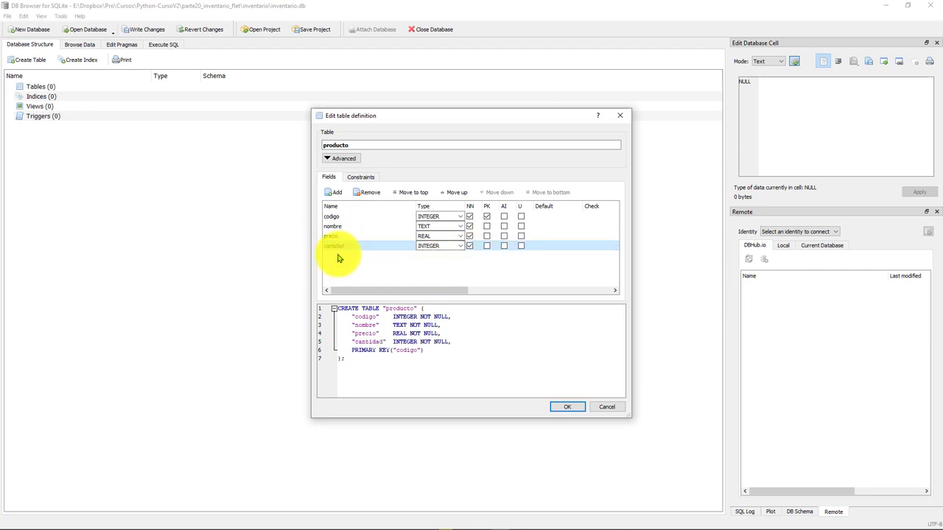
Add a fifth field, then switch to VS Code and copy the column name disponible from the INSERT statement in inventario.py.
{"action": "left_click", "coordinate": [335, 192]}
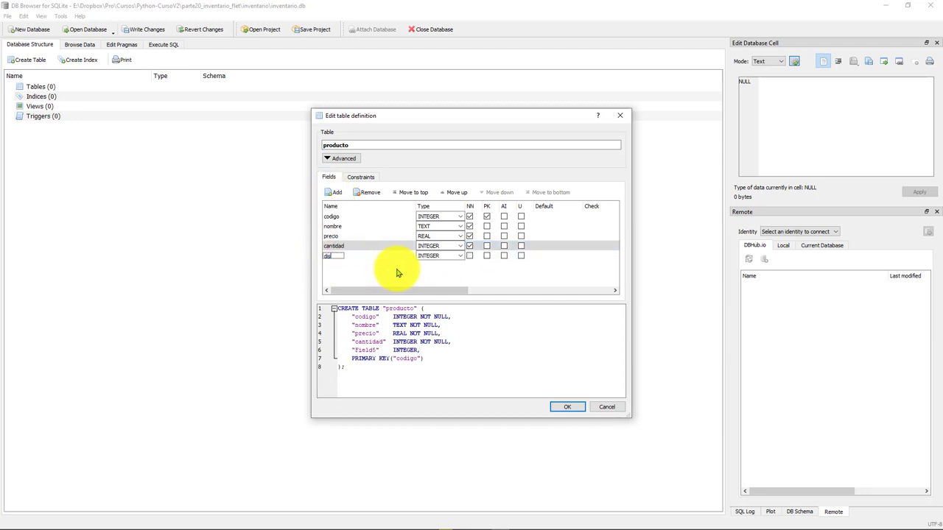
{"action": "key", "text": "Return"}
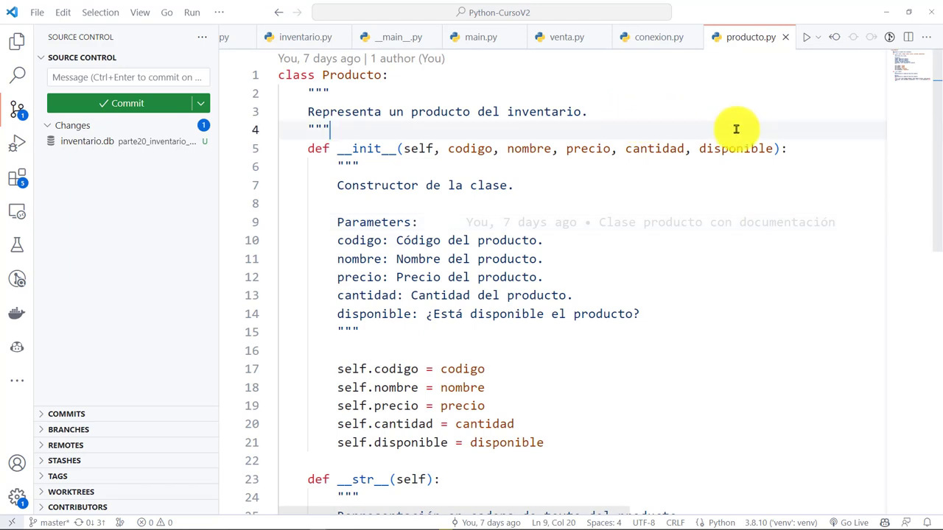
{"action": "double_click", "coordinate": [735, 149]}
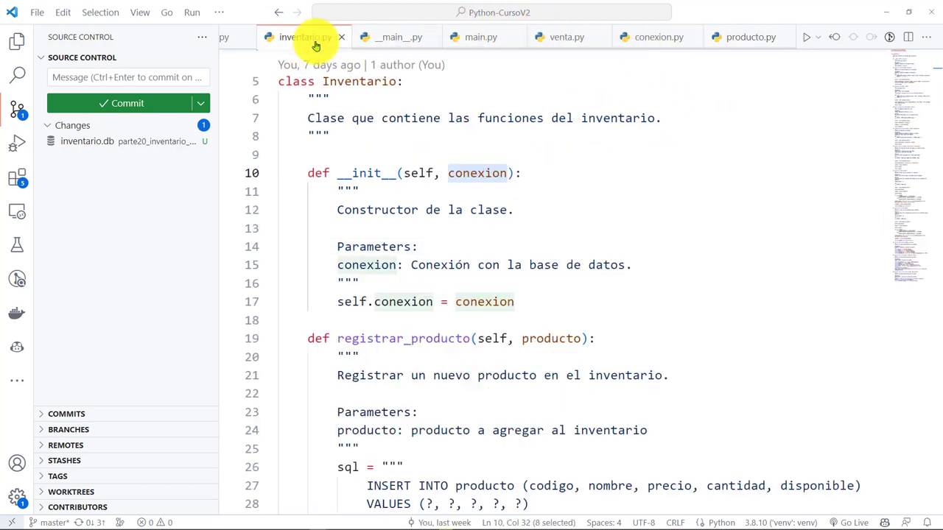
{"action": "left_click", "coordinate": [315, 38]}
{"action": "scroll", "coordinate": [701, 455], "scroll_direction": "down", "scroll_amount": 3}
{"action": "double_click", "coordinate": [815, 344]}
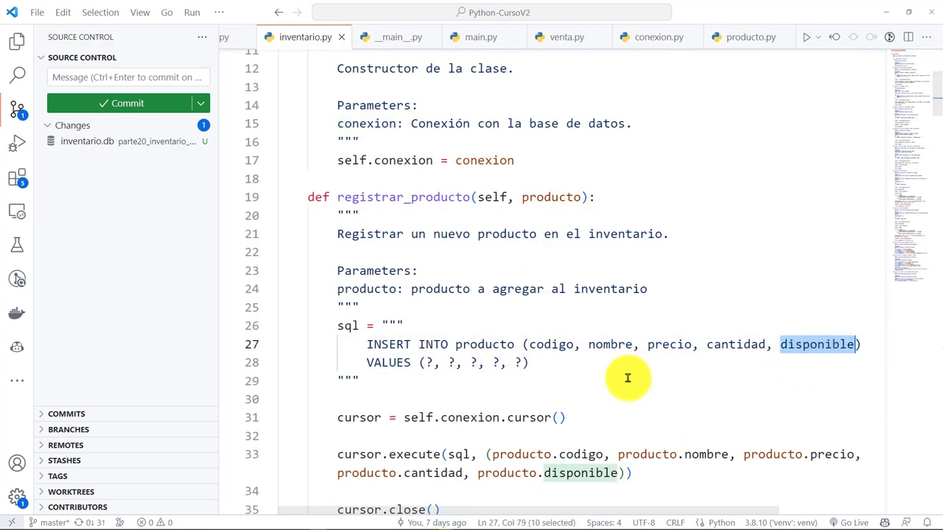
{"action": "key", "text": "ctrl+c"}
Switch back to DB Browser, rename the fifth field disponible, keep its type INTEGER and mark it not null.
{"action": "key", "text": "alt+Tab"}
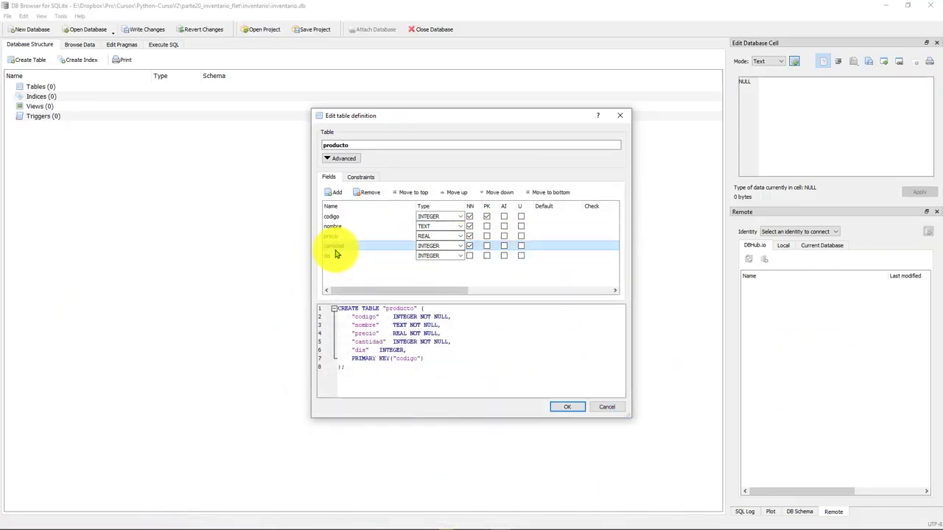
{"action": "double_click", "coordinate": [335, 255]}
{"action": "key", "text": "ctrl+v"}
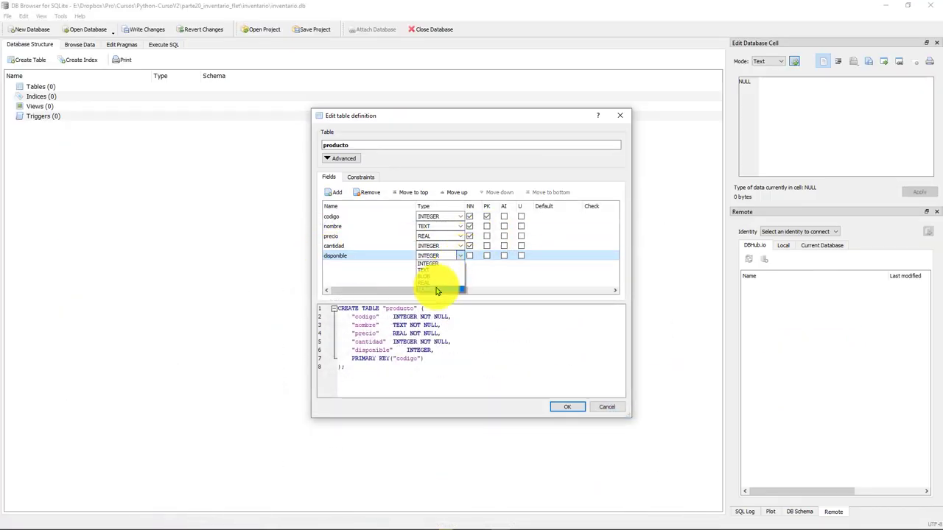
{"action": "left_click", "coordinate": [430, 263]}
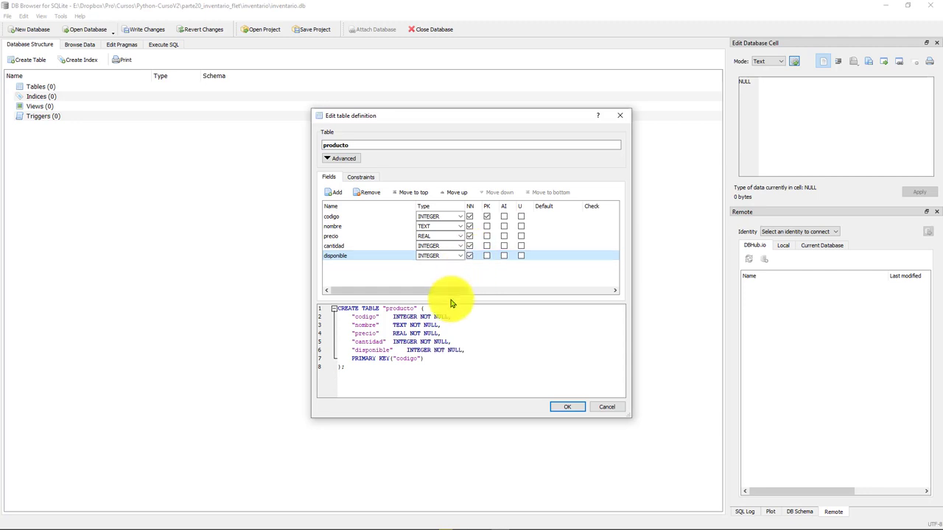
Examine the generated CREATE TABLE statement for the producto table.
{"action": "left_click", "coordinate": [420, 381]}
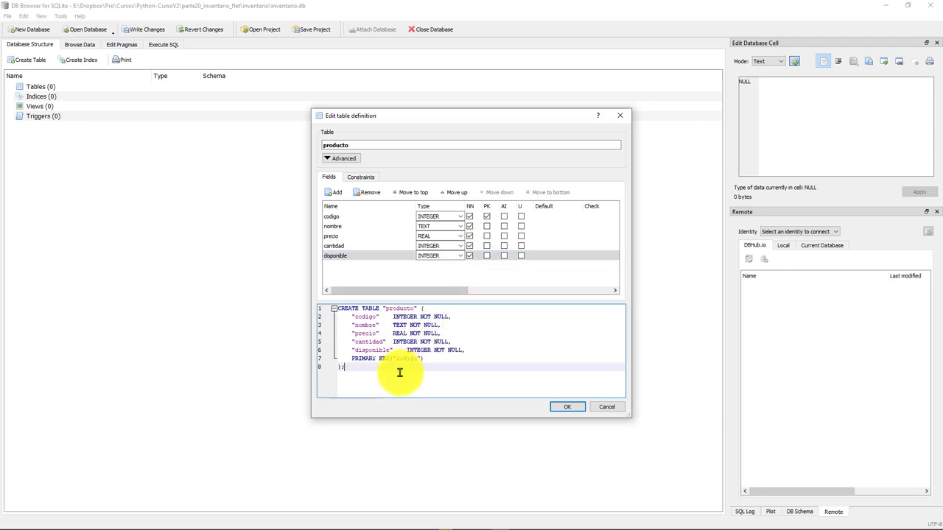
{"action": "key", "text": "ctrl+a"}
{"action": "left_click", "coordinate": [397, 380]}
{"action": "key", "text": "ctrl+a"}
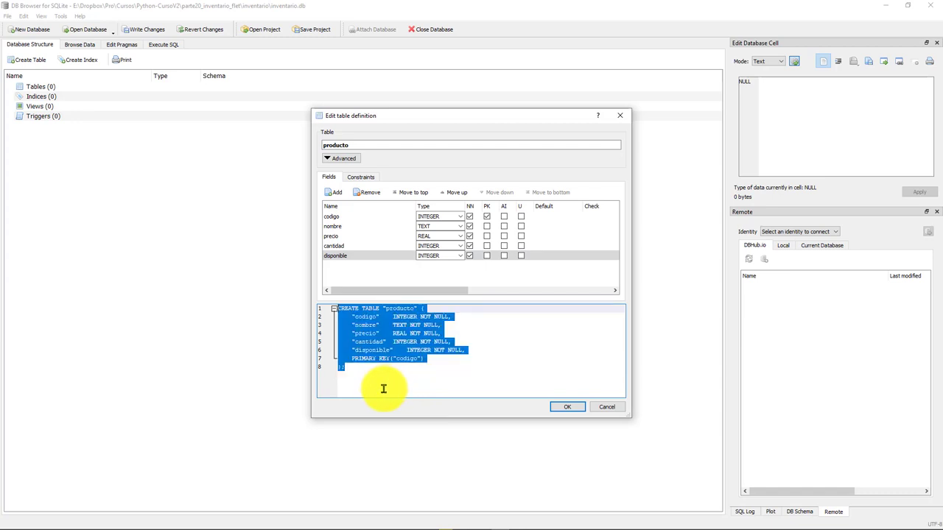
{"action": "left_click", "coordinate": [384, 387]}
Turn the not-null option off and back on for nombre, precio, cantidad and disponible to compare the generated SQL.
{"action": "left_click", "coordinate": [474, 260]}
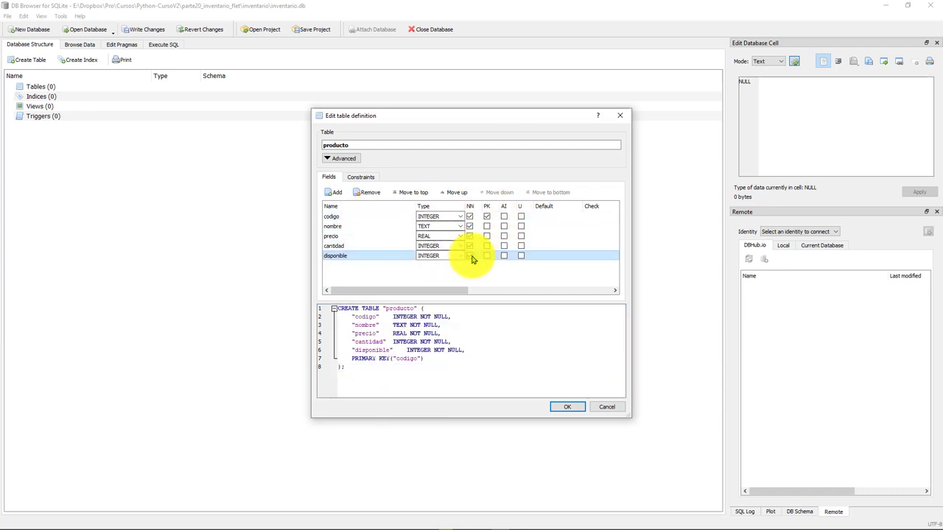
{"action": "left_click", "coordinate": [470, 257]}
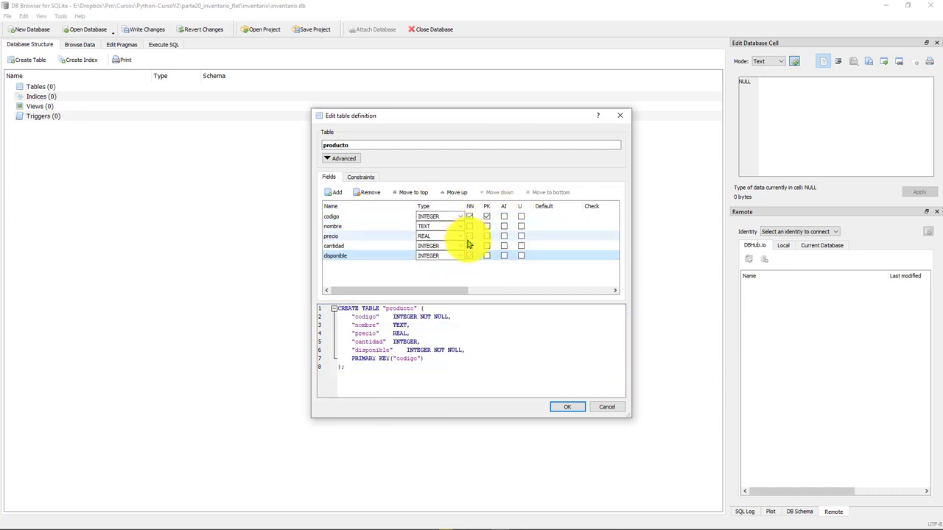
{"action": "left_click", "coordinate": [470, 256]}
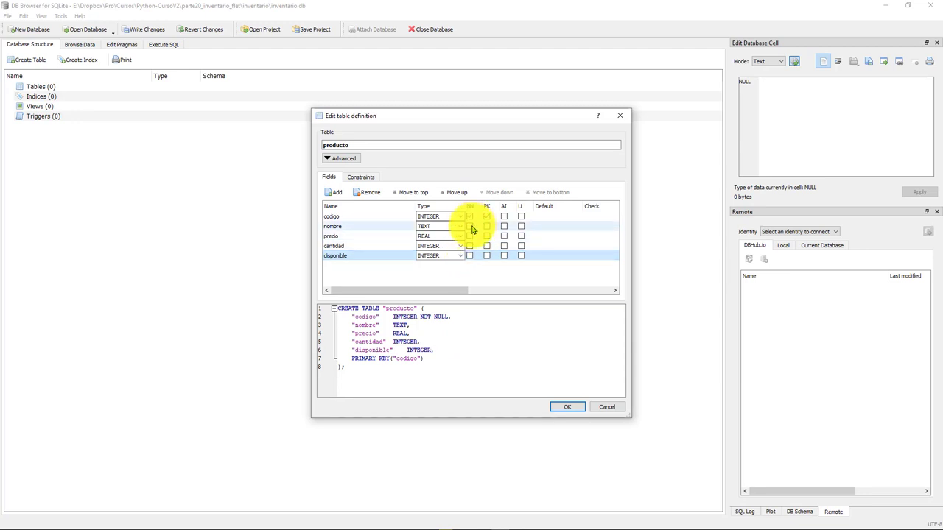
{"action": "left_click", "coordinate": [470, 227]}
{"action": "left_click", "coordinate": [470, 236]}
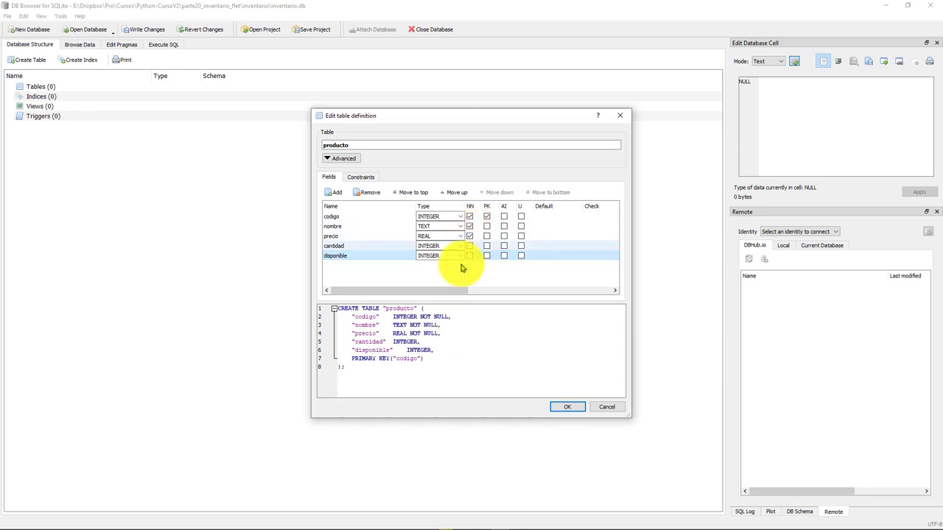
{"action": "left_click_drag", "start_coordinate": [400, 316], "coordinate": [343, 367]}
{"action": "left_click", "coordinate": [470, 247]}
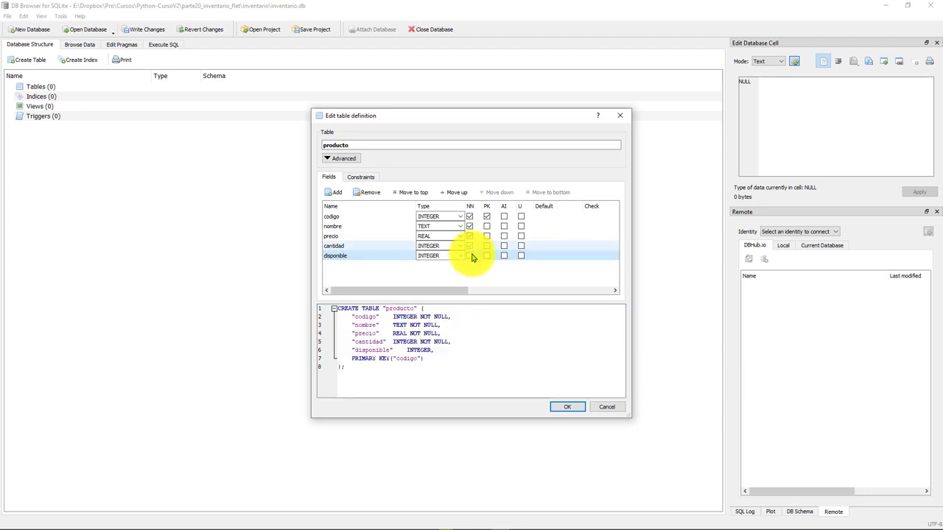
{"action": "left_click", "coordinate": [470, 255]}
Check the complete producto SQL definition once more, including its not-null columns and the primary key on codigo.
{"action": "left_click", "coordinate": [386, 354]}
{"action": "key", "text": "ctrl+a"}
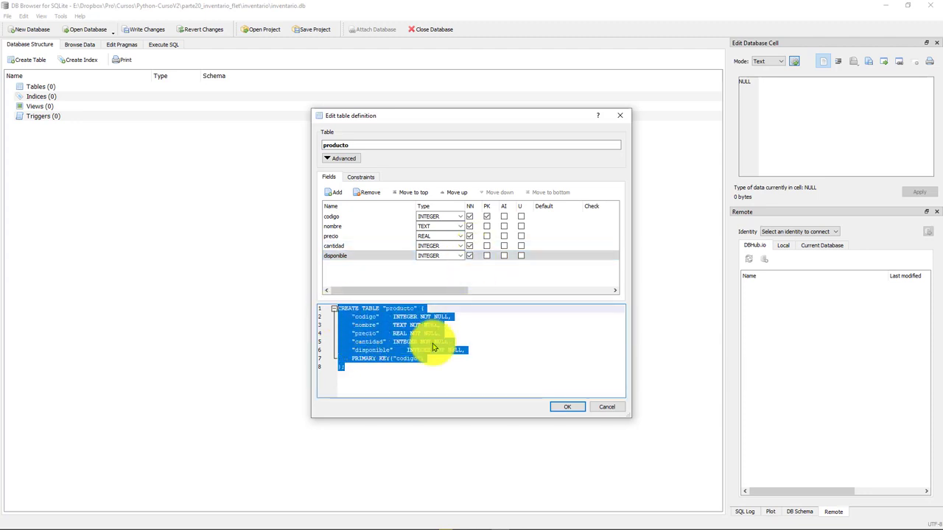
{"action": "left_click", "coordinate": [435, 385]}
{"action": "key", "text": "ctrl+a"}
{"action": "left_click", "coordinate": [464, 372]}
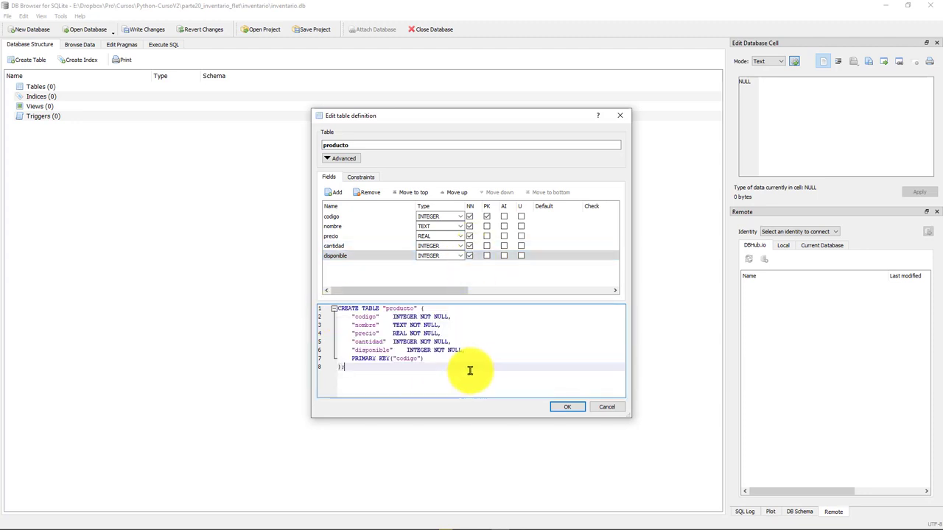
Confirm the table definition to create producto, then expand the table in the database structure to review its columns.
{"action": "left_click", "coordinate": [566, 412]}
{"action": "left_click", "coordinate": [19, 97]}
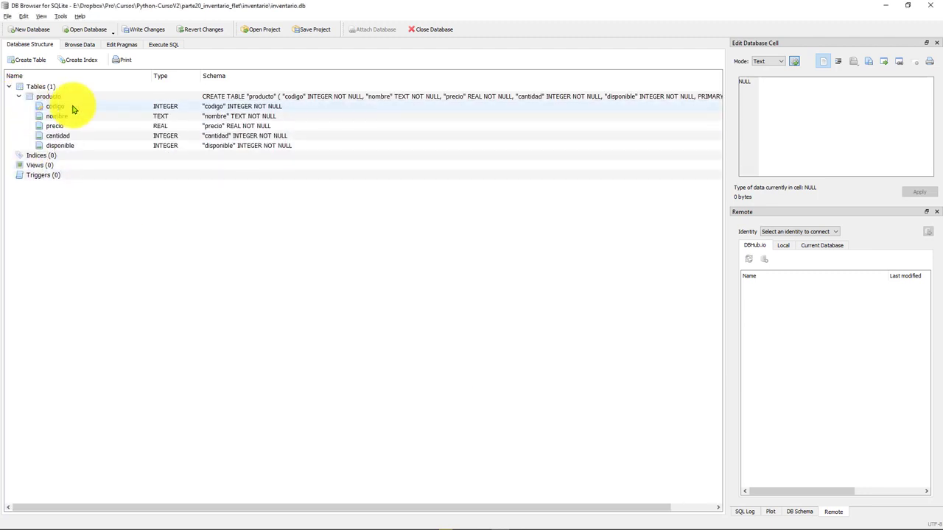
{"action": "left_click_drag", "start_coordinate": [78, 145], "coordinate": [74, 132]}
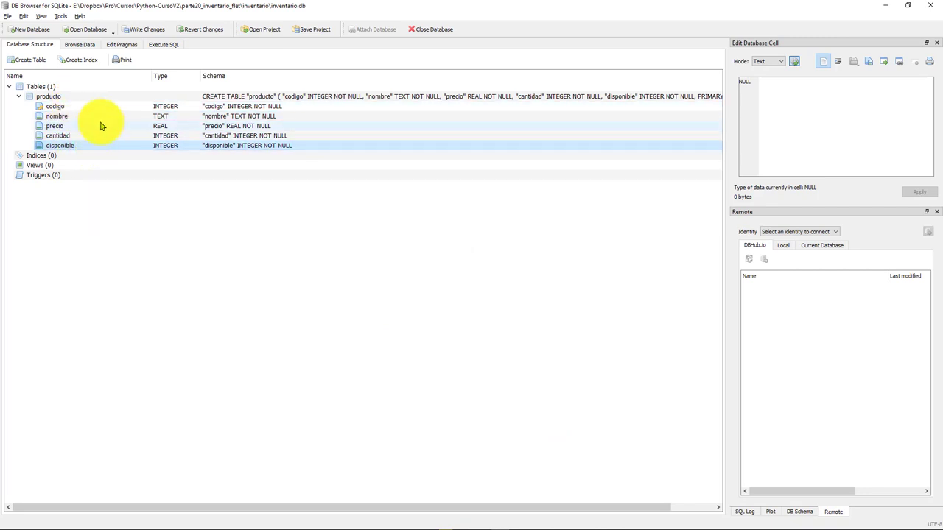
Review the producto table's columns and full CREATE TABLE statement, and write the pending changes to inventario.db.
{"action": "left_click", "coordinate": [101, 106]}
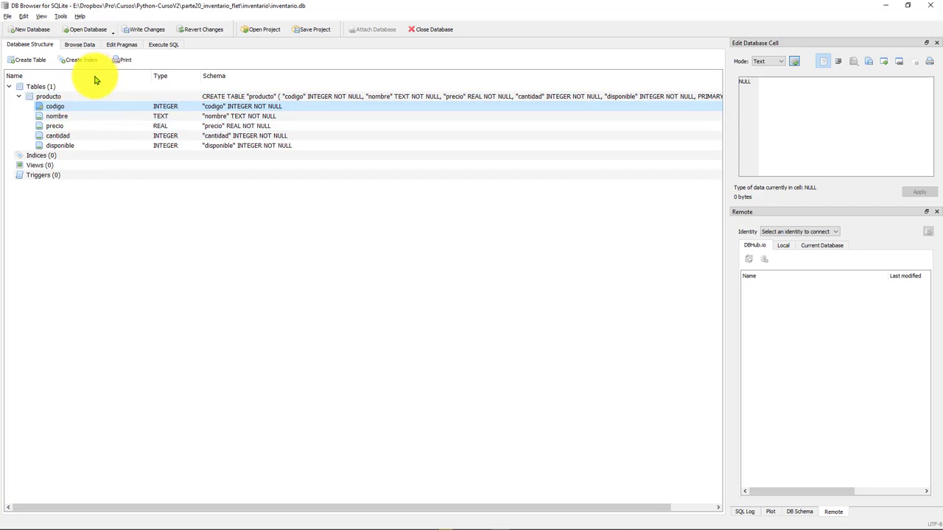
{"action": "left_click", "coordinate": [50, 98]}
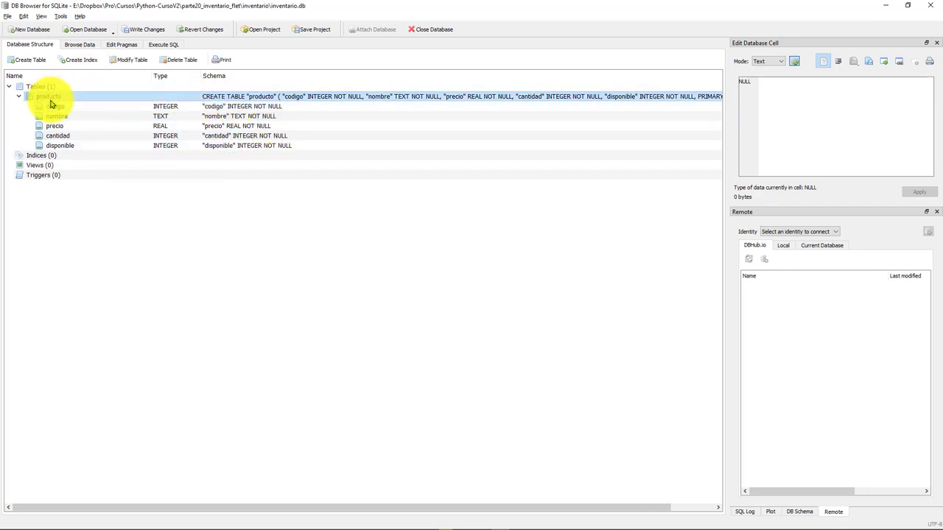
{"action": "right_click", "coordinate": [48, 100]}
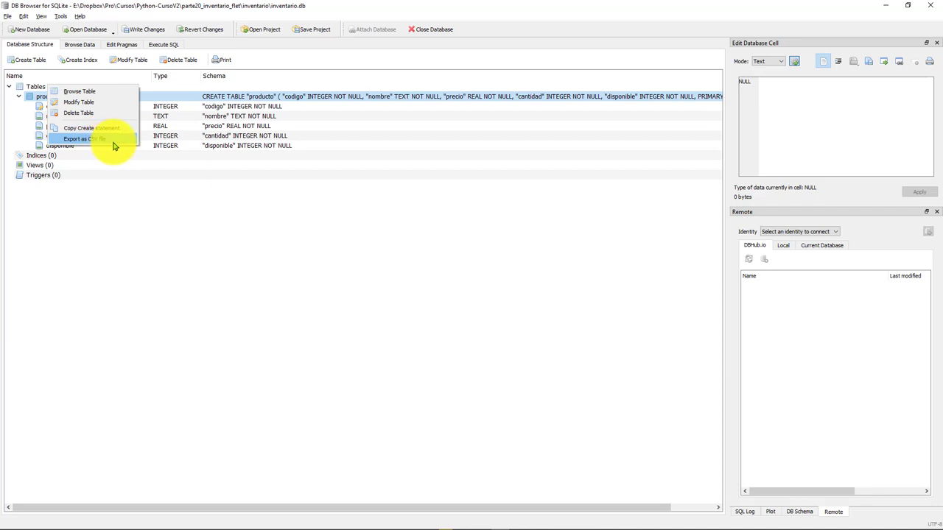
{"action": "left_click", "coordinate": [328, 221]}
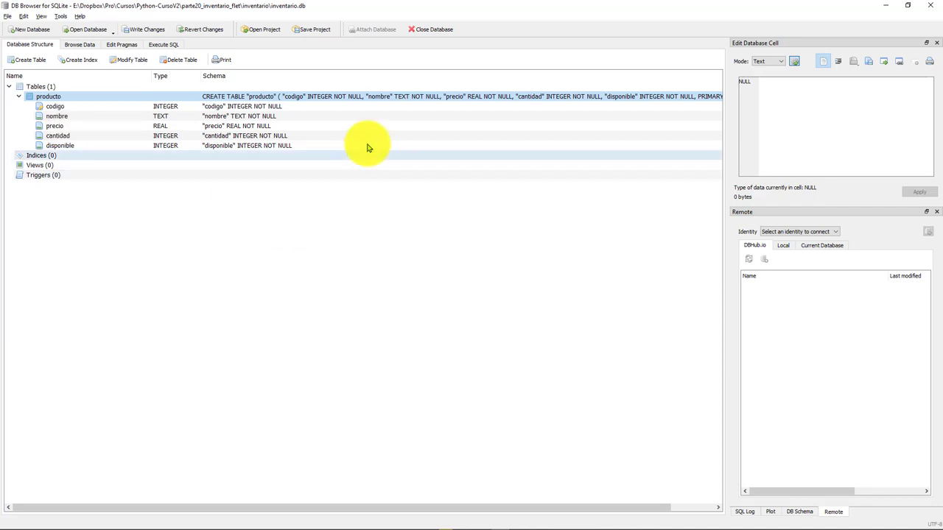
{"action": "left_click", "coordinate": [254, 100]}
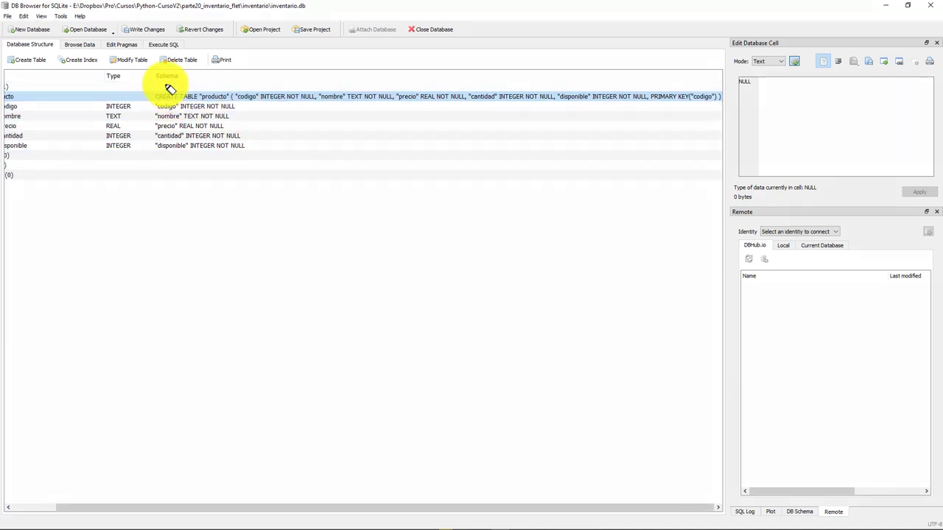
{"action": "left_click_drag", "start_coordinate": [169, 102], "coordinate": [508, 103]}
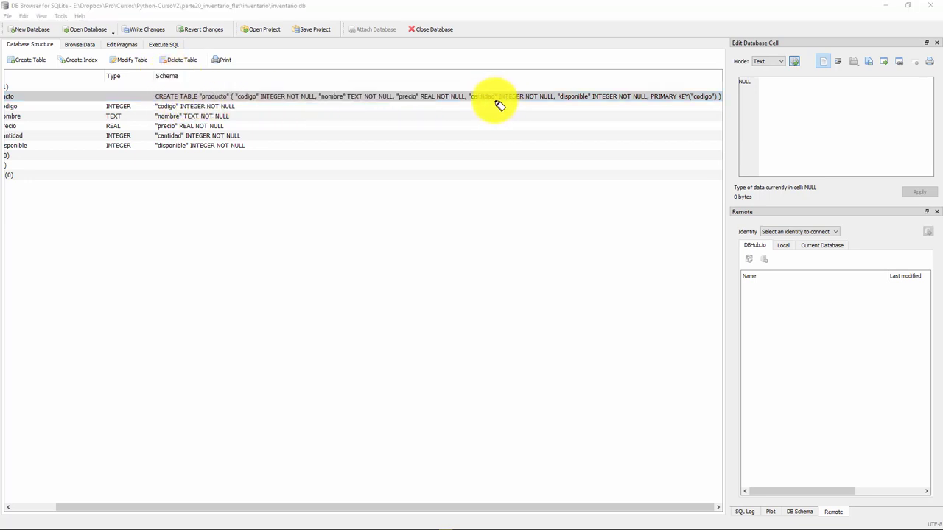
{"action": "key", "text": "Escape"}
{"action": "left_click_drag", "start_coordinate": [330, 512], "coordinate": [283, 508]}
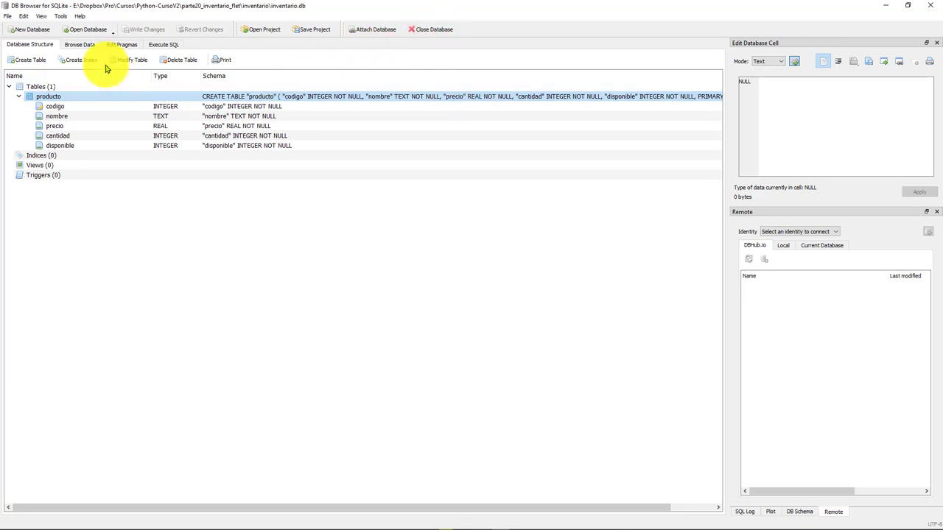
Browse the data of the producto table, then close the database.
{"action": "left_click", "coordinate": [81, 45]}
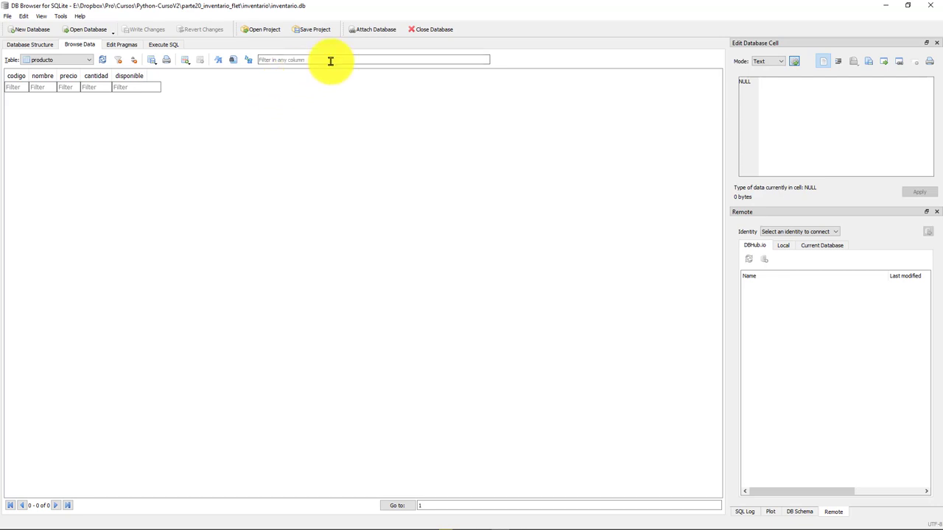
{"action": "left_click", "coordinate": [431, 30]}
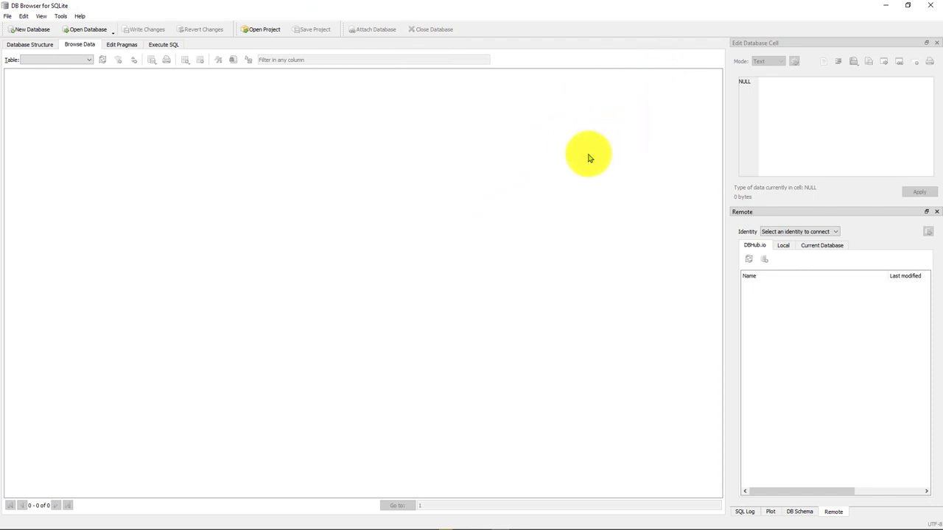
Switch to Visual Studio Code and rerun python -m inventario in the integrated terminal.
{"action": "key", "text": "alt+Tab"}
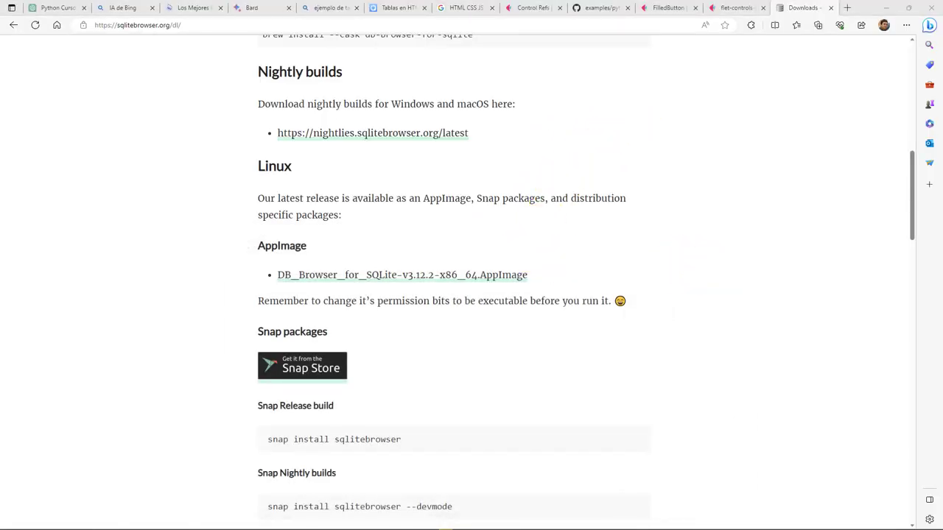
{"action": "key", "text": "alt+Tab"}
{"action": "left_click", "coordinate": [550, 344]}
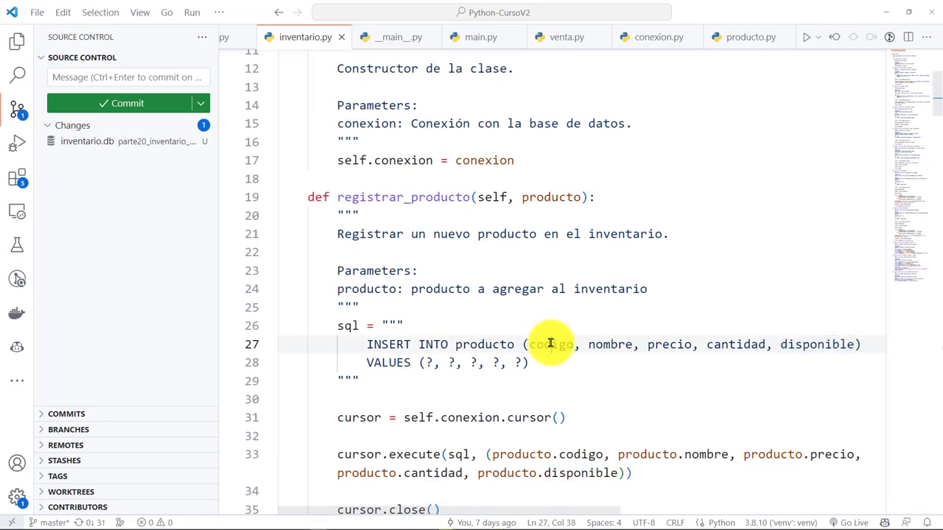
{"action": "key", "text": "ctrl+grave"}
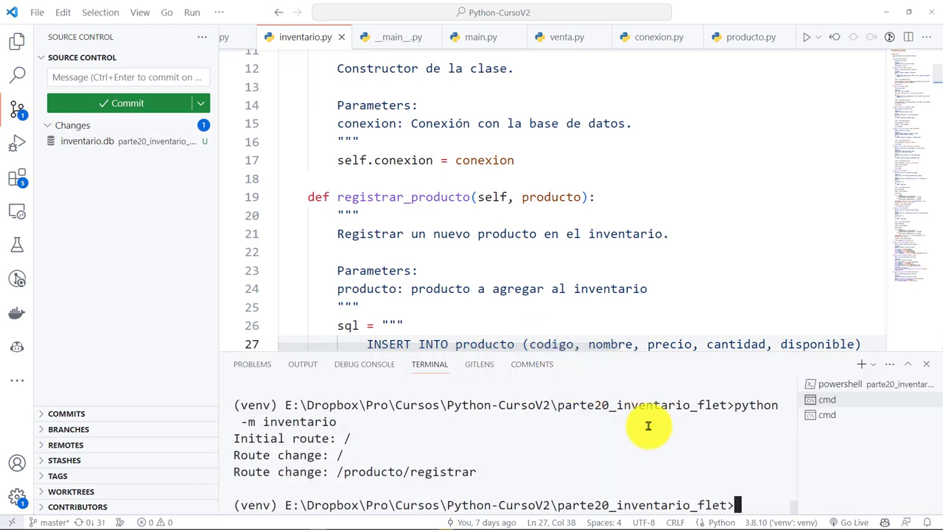
{"action": "key", "text": "Up"}
{"action": "key", "text": "Return"}
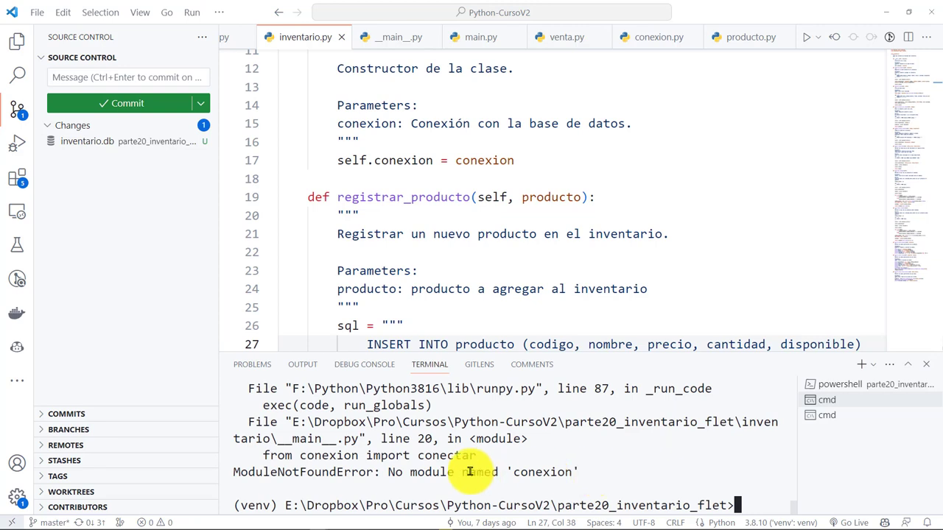
Examine the import error in the traceback and trace the conectar call in __main__.py to its definition in conexion.py.
{"action": "left_click_drag", "start_coordinate": [395, 473], "coordinate": [579, 473]}
{"action": "left_click", "coordinate": [476, 268]}
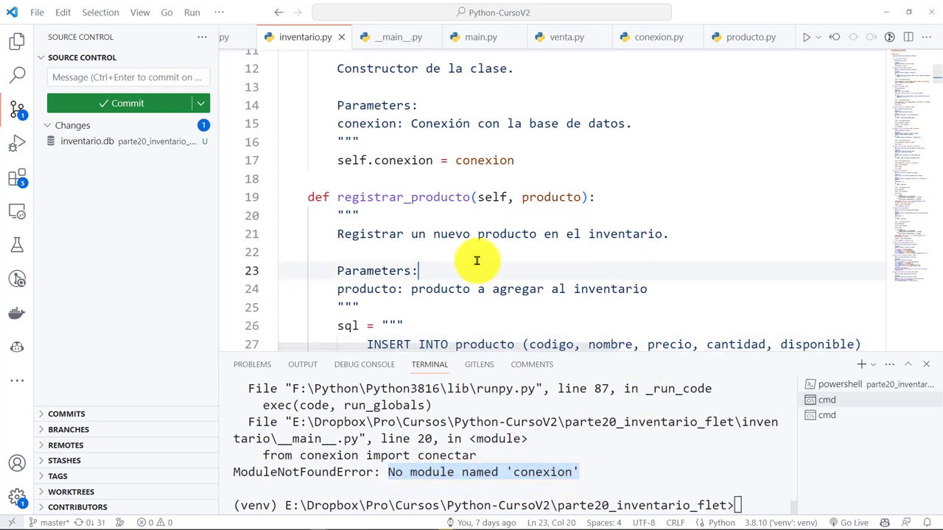
{"action": "left_click", "coordinate": [453, 179]}
{"action": "left_click", "coordinate": [564, 290]}
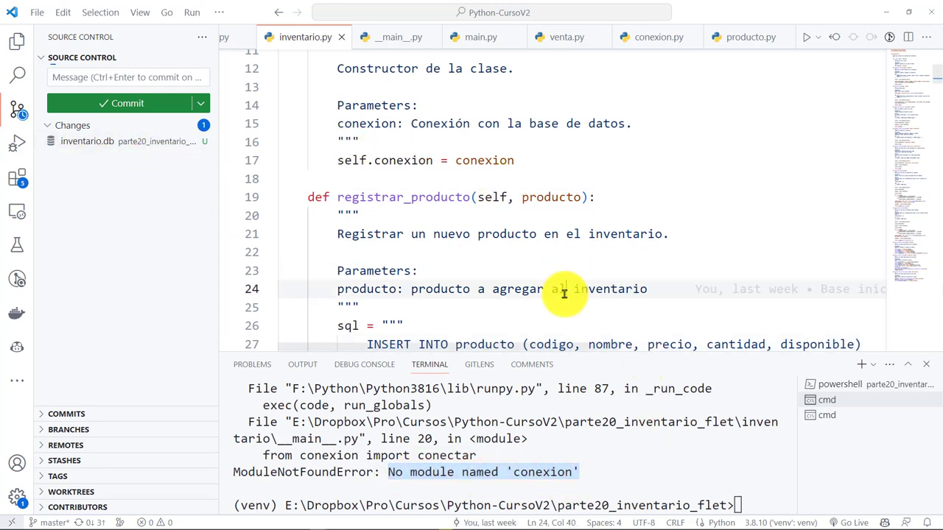
{"action": "key", "text": "ctrl+Home"}
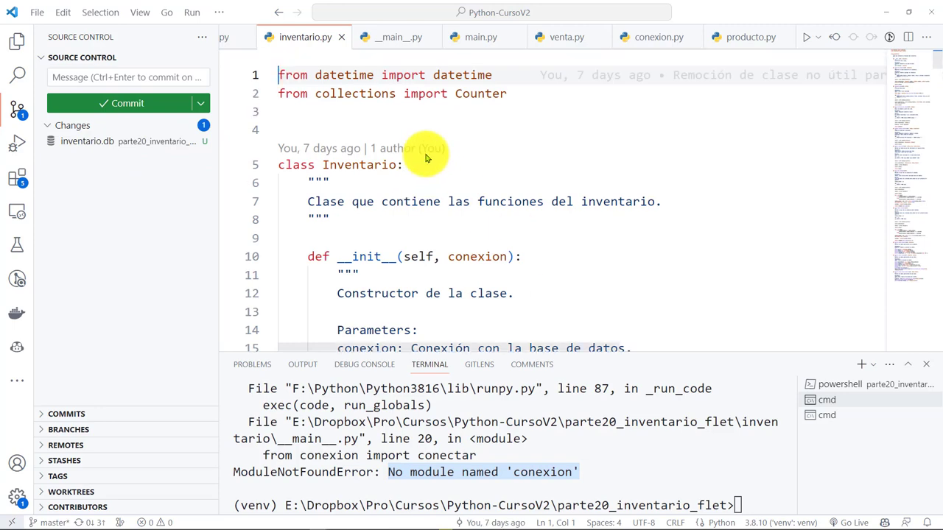
{"action": "left_click", "coordinate": [383, 37]}
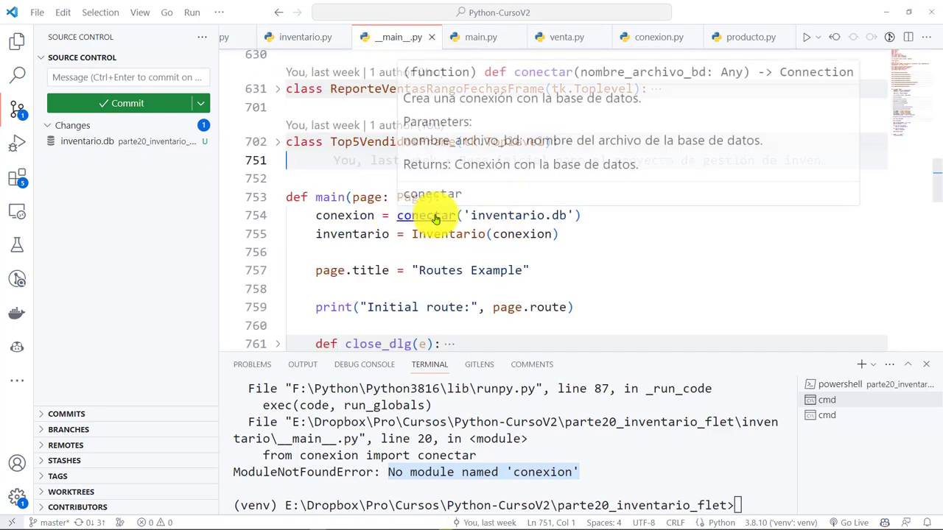
{"action": "left_click", "coordinate": [436, 219], "text": "ctrl"}
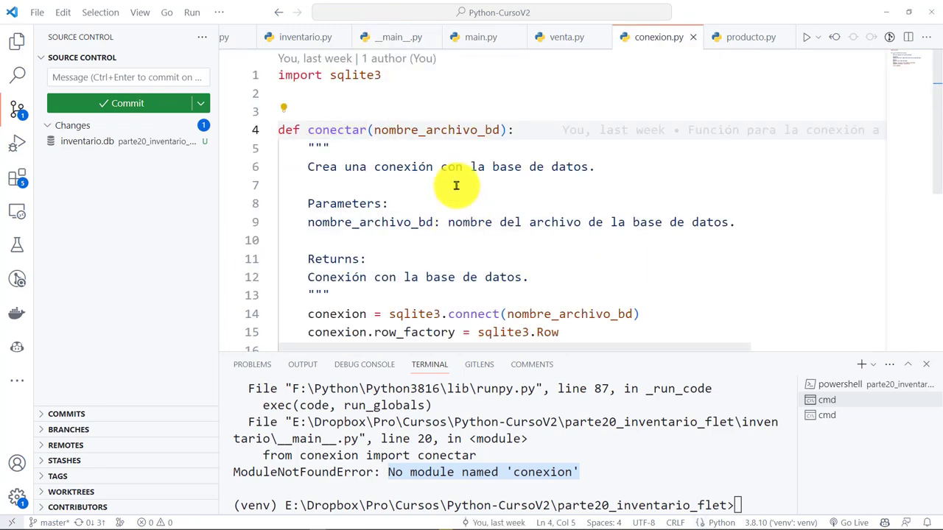
{"action": "key", "text": "alt+Left"}
{"action": "left_click", "coordinate": [552, 285]}
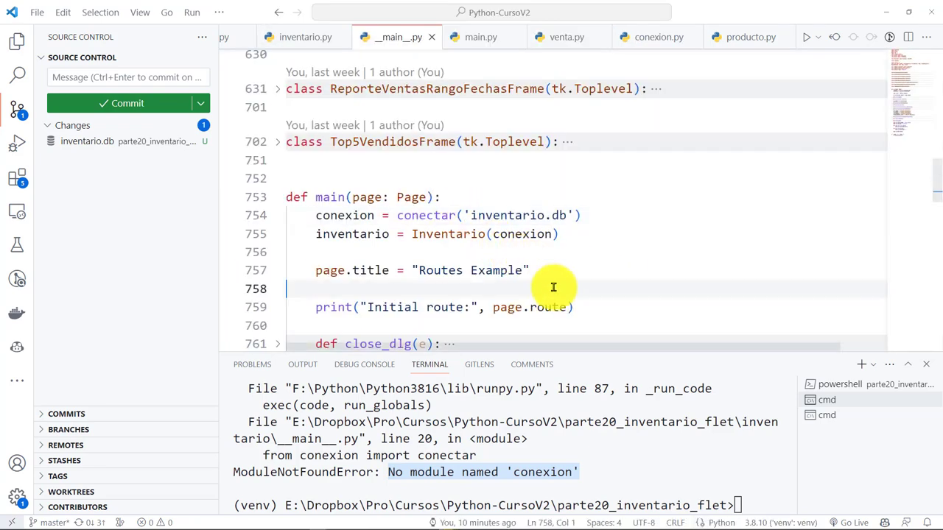
{"action": "left_click", "coordinate": [564, 253]}
Make the conectar import in __main__.py relative, so that it reads from .conexion import conectar.
{"action": "left_click", "coordinate": [899, 67]}
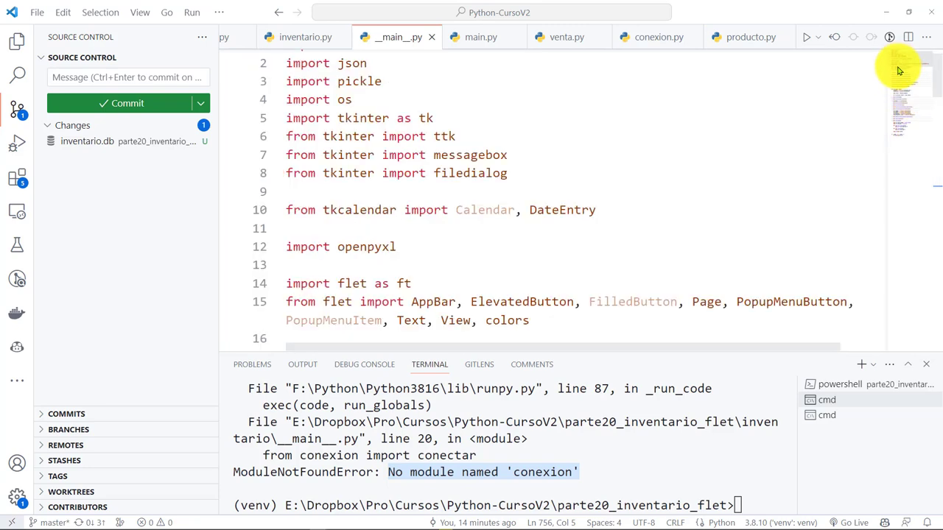
{"action": "scroll", "coordinate": [524, 201], "scroll_direction": "down", "scroll_amount": 2}
{"action": "scroll", "coordinate": [467, 277], "scroll_direction": "down", "scroll_amount": 2}
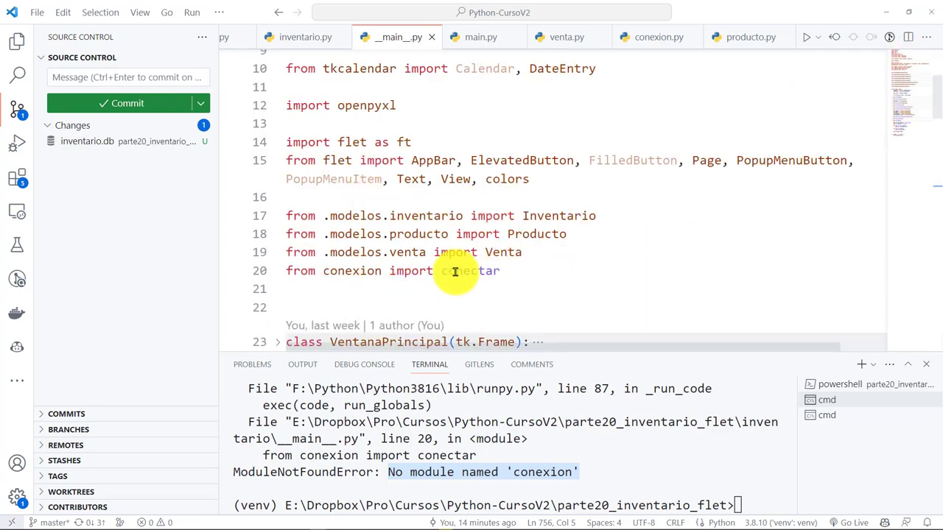
{"action": "left_click", "coordinate": [477, 271]}
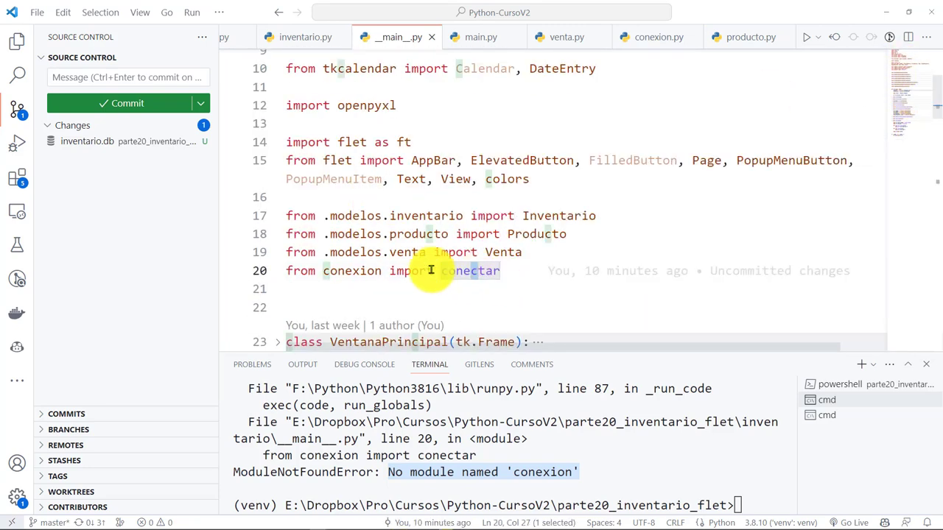
{"action": "left_click", "coordinate": [363, 279], "text": "ctrl"}
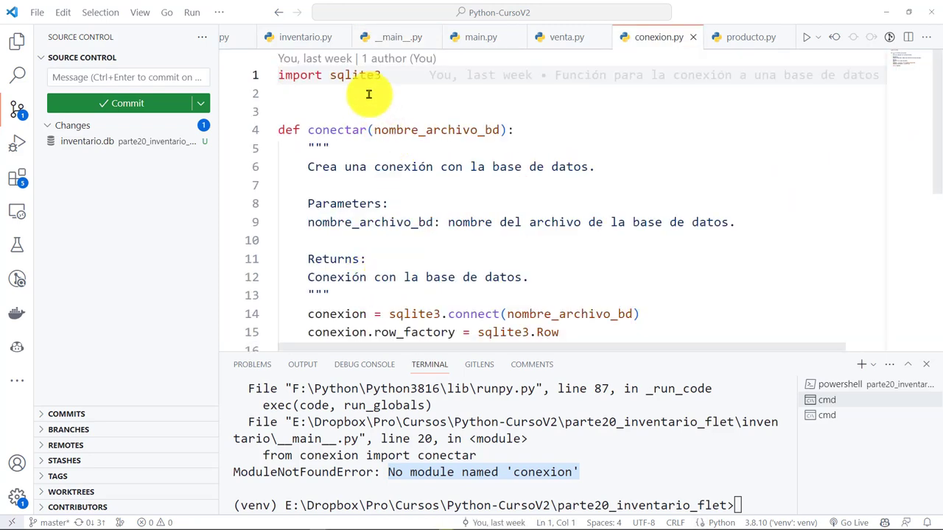
{"action": "key", "text": "alt+Left"}
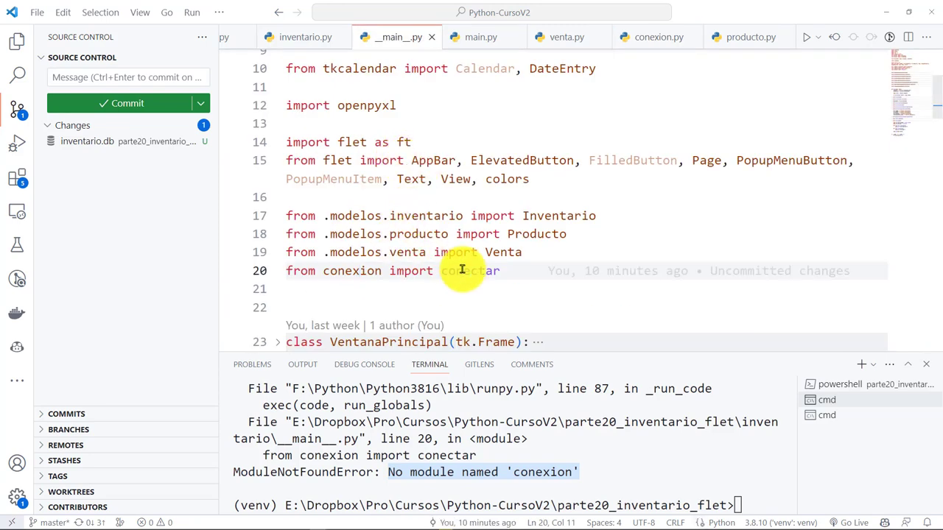
{"action": "type", "text": "."}
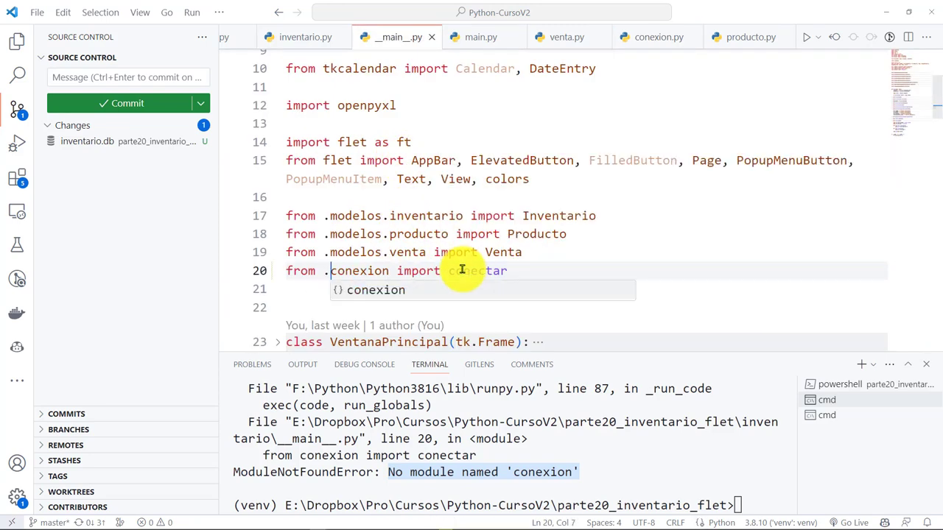
Rerun python -m inventario and open the product registration form in the launched app.
{"action": "left_click", "coordinate": [695, 476]}
{"action": "key", "text": "Up"}
{"action": "key", "text": "Return"}
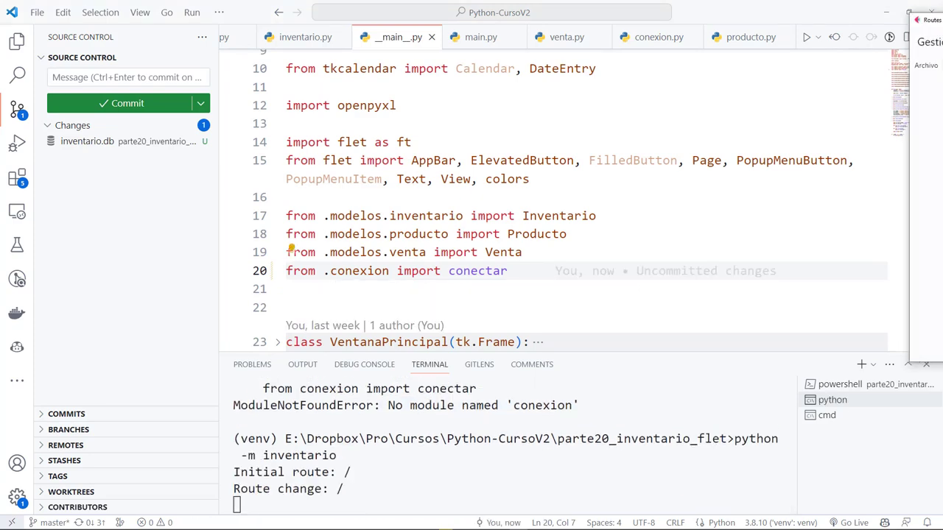
{"action": "left_click", "coordinate": [231, 138]}
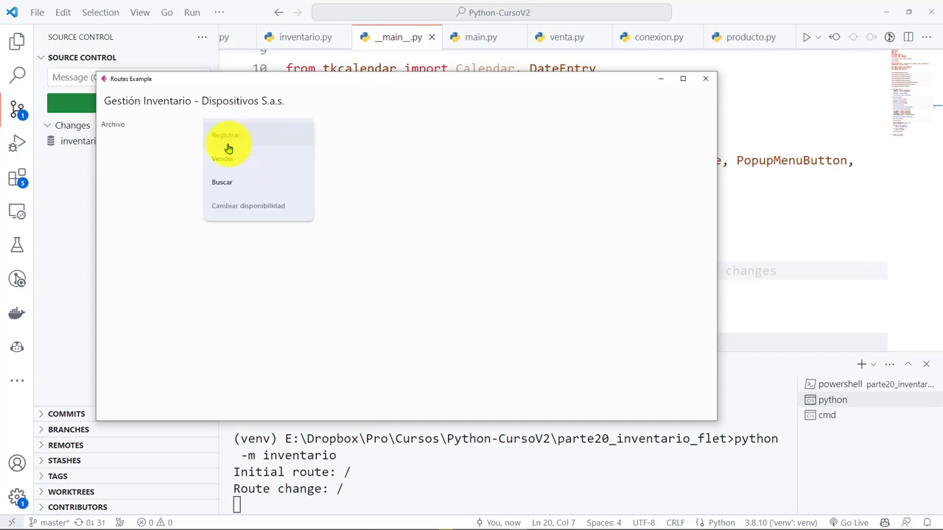
{"action": "left_click", "coordinate": [226, 142]}
Submit a new product with code 1001, name Mouse gamer, price 70 and quantity 100, marked as available for sale.
{"action": "left_click", "coordinate": [183, 141]}
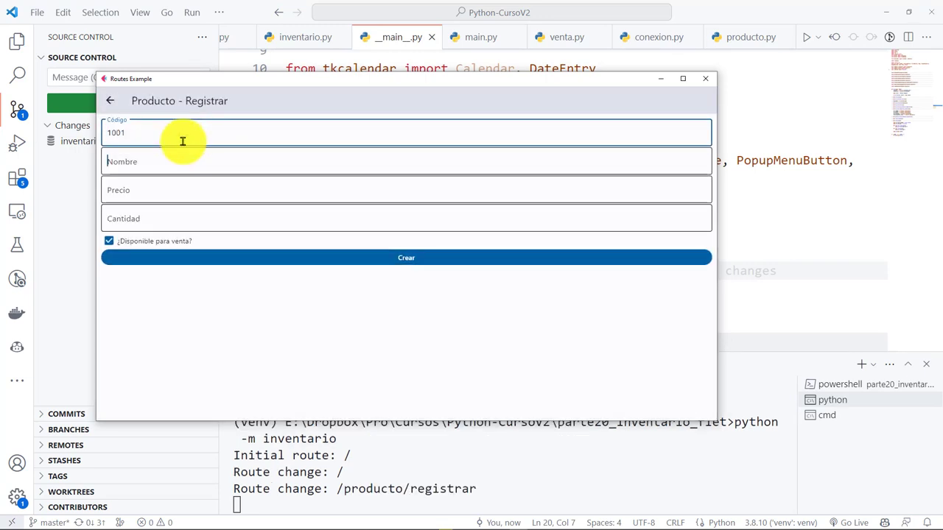
{"action": "key", "text": "Tab"}
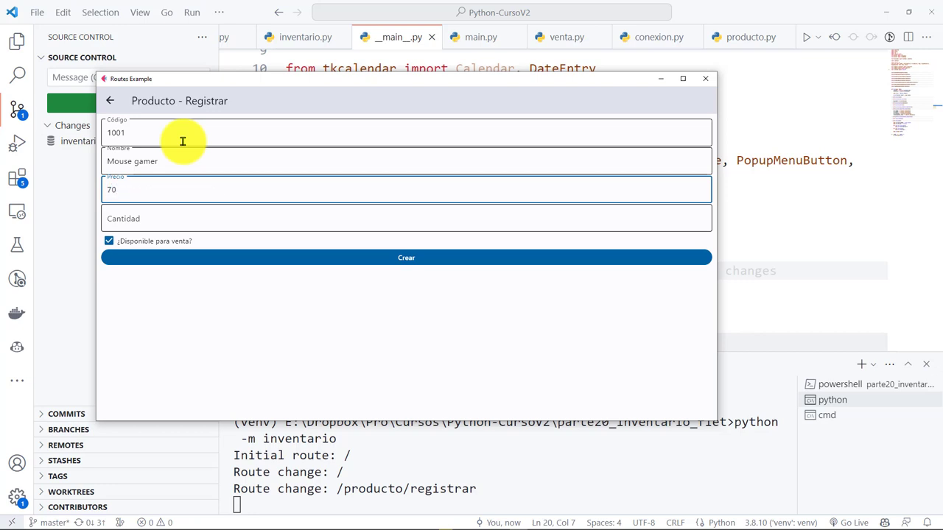
{"action": "key", "text": "Tab"}
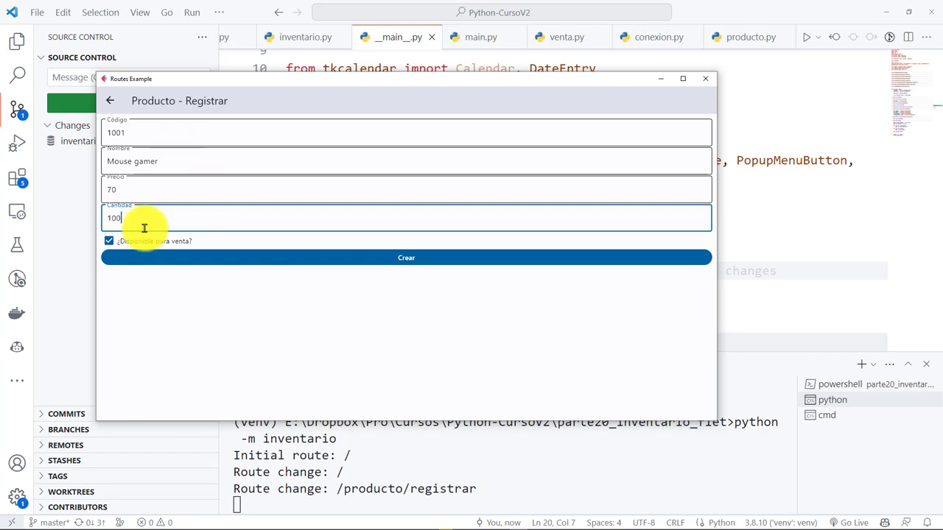
{"action": "double_click", "coordinate": [109, 241]}
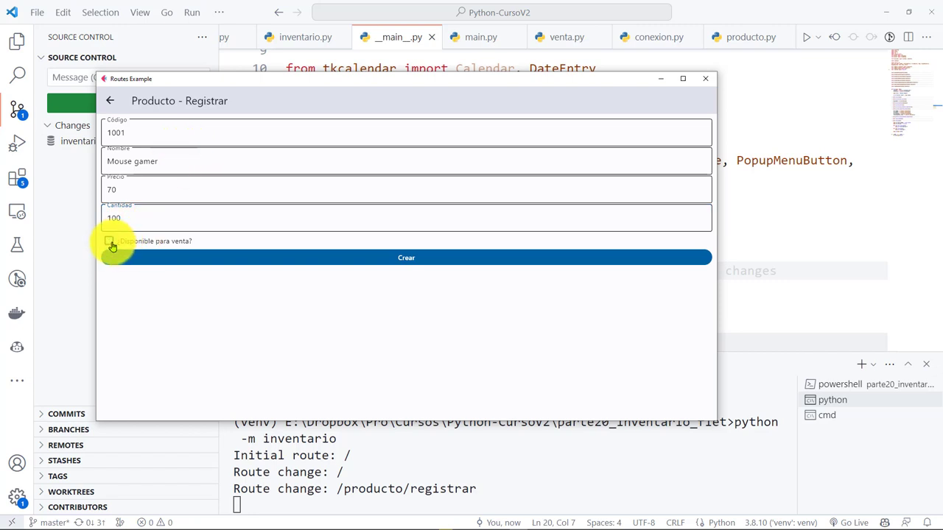
{"action": "left_click", "coordinate": [403, 258]}
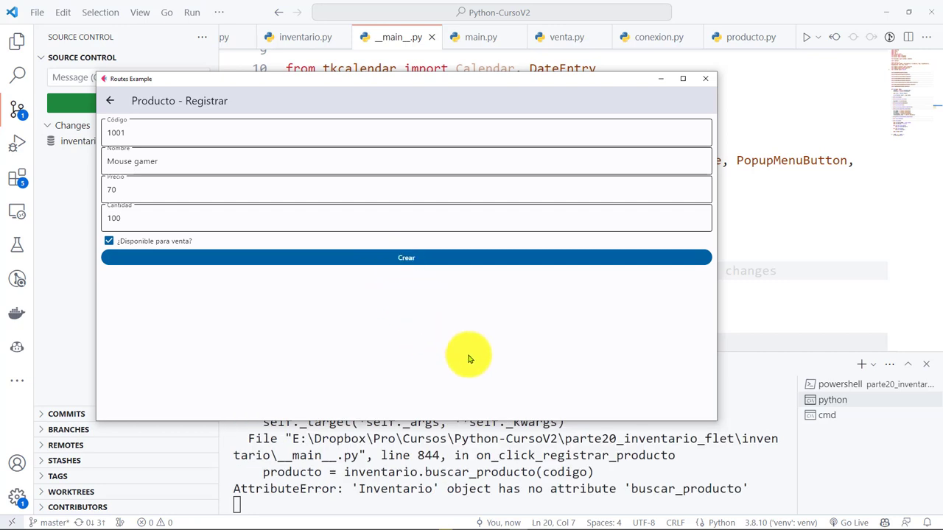
Copy the error text from the traceback and inspect on_click_registrar_producto in __main__.py for the buscar_producto call.
{"action": "left_click", "coordinate": [426, 490]}
{"action": "left_click_drag", "start_coordinate": [359, 489], "coordinate": [674, 490]}
{"action": "key", "text": "ctrl+c"}
{"action": "left_click", "coordinate": [539, 295]}
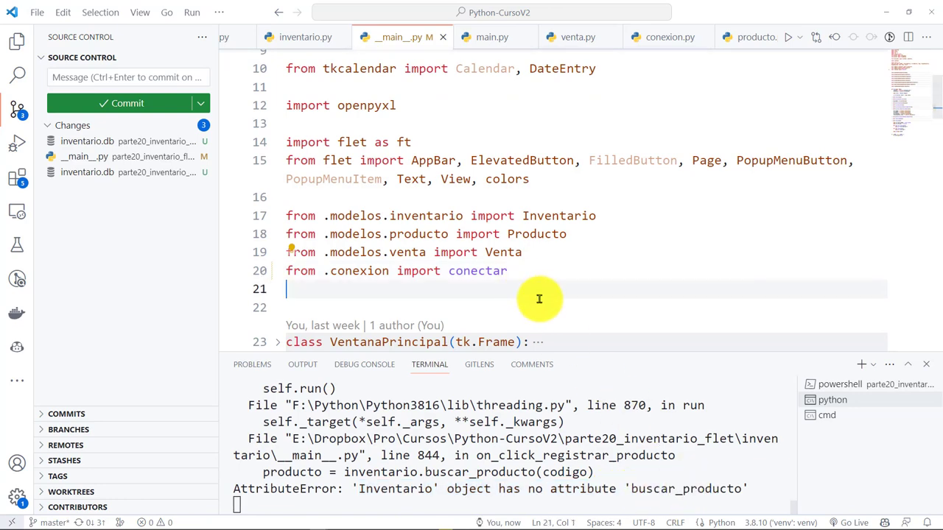
{"action": "scroll", "coordinate": [564, 288], "scroll_direction": "down", "scroll_amount": 3}
{"action": "left_click", "coordinate": [568, 288]}
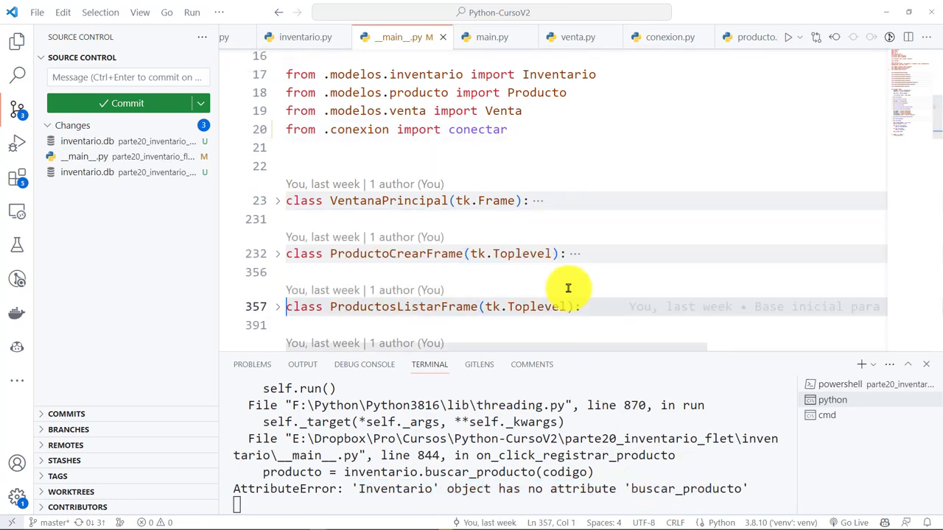
{"action": "left_click", "coordinate": [900, 107]}
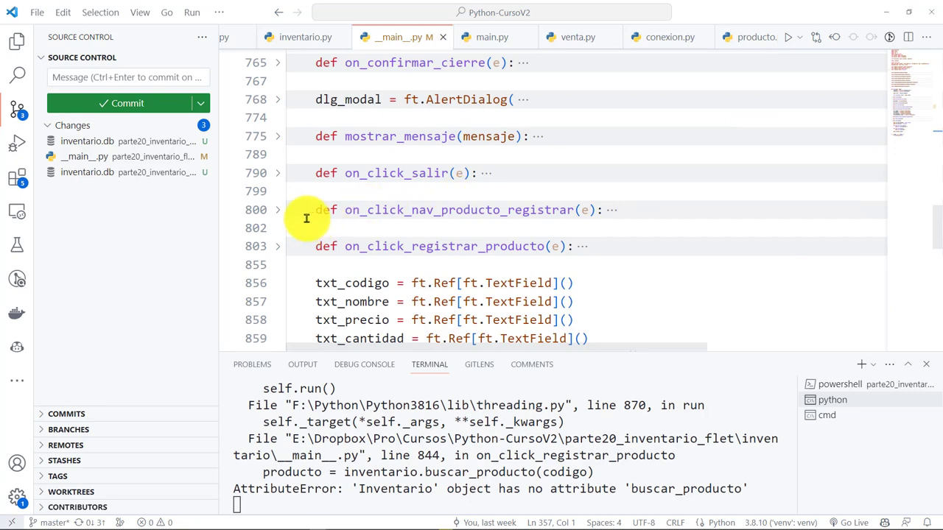
{"action": "left_click", "coordinate": [279, 249]}
{"action": "scroll", "coordinate": [535, 249], "scroll_direction": "down", "scroll_amount": 5}
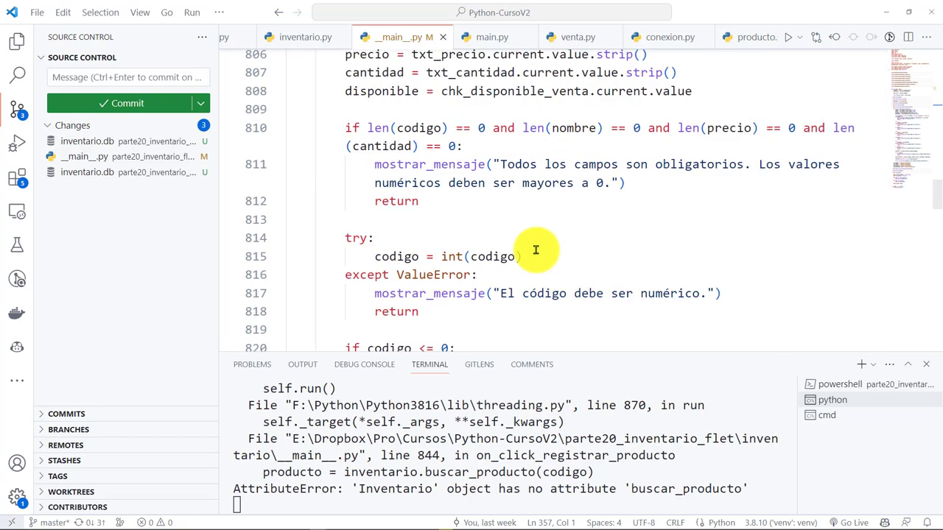